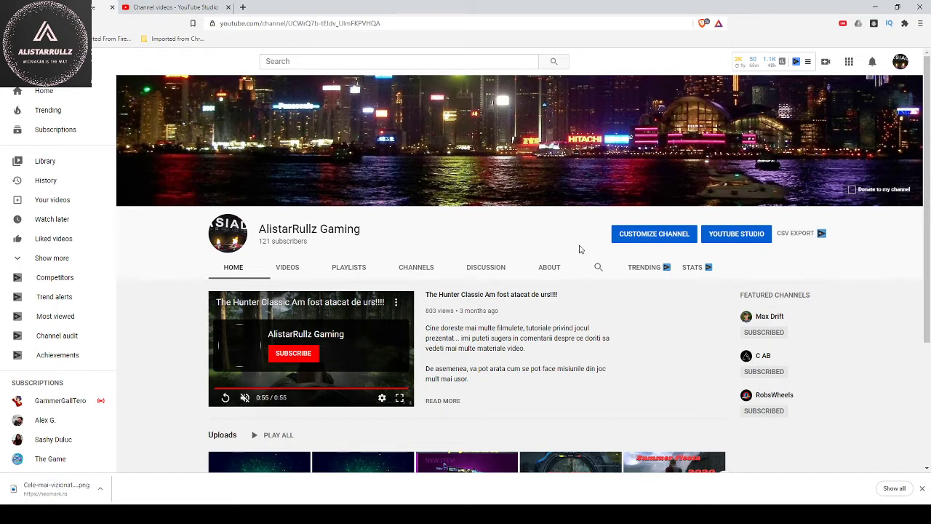
# - Open YouTube Studio for the channel, dismiss the downloads bar and bring up the Channel section of the settings
pyautogui.click(901, 61)
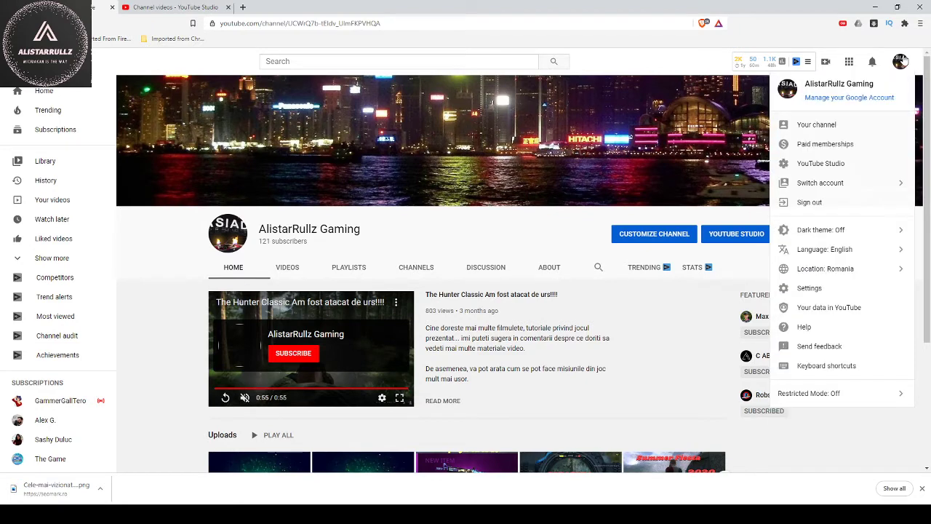
pyautogui.click(827, 165)
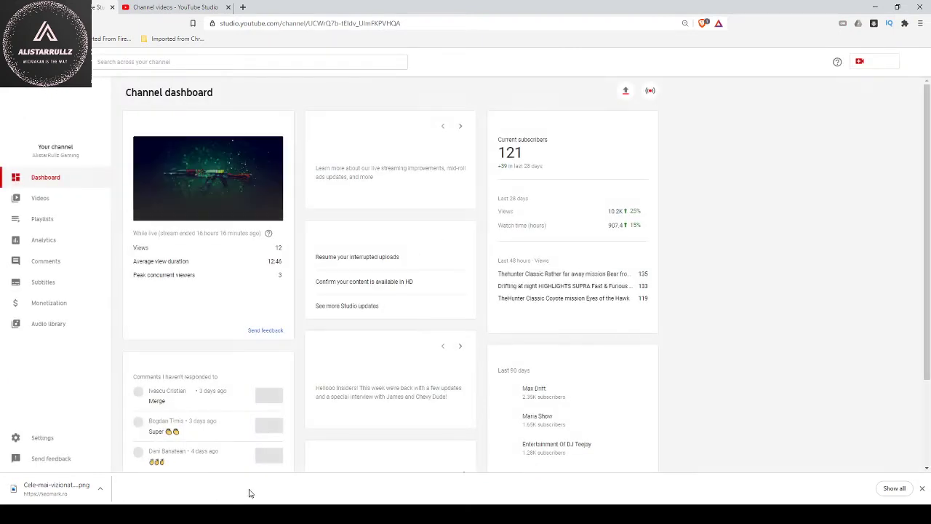
pyautogui.click(921, 488)
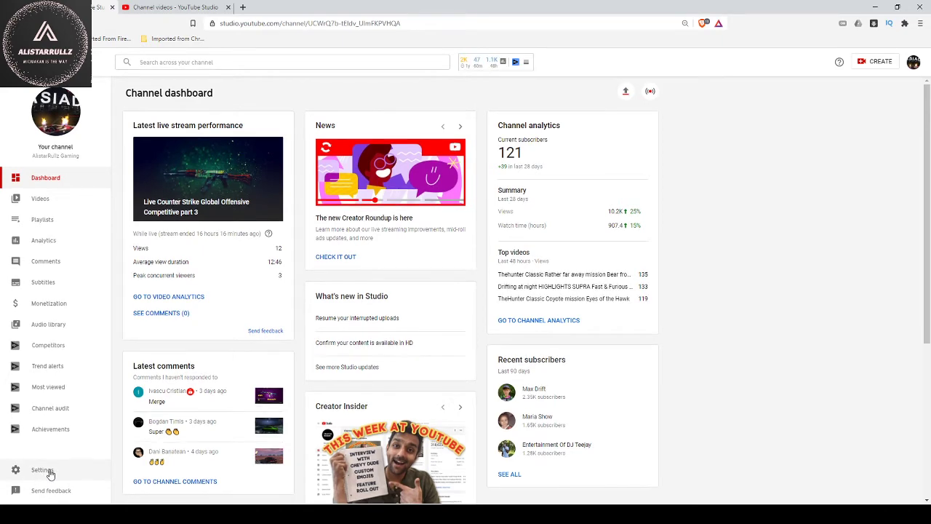
pyautogui.click(42, 470)
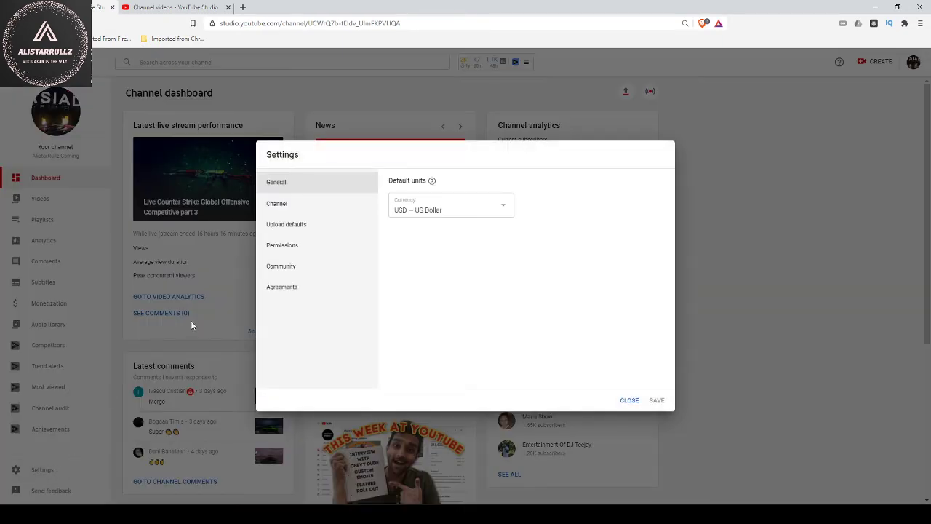
pyautogui.click(291, 209)
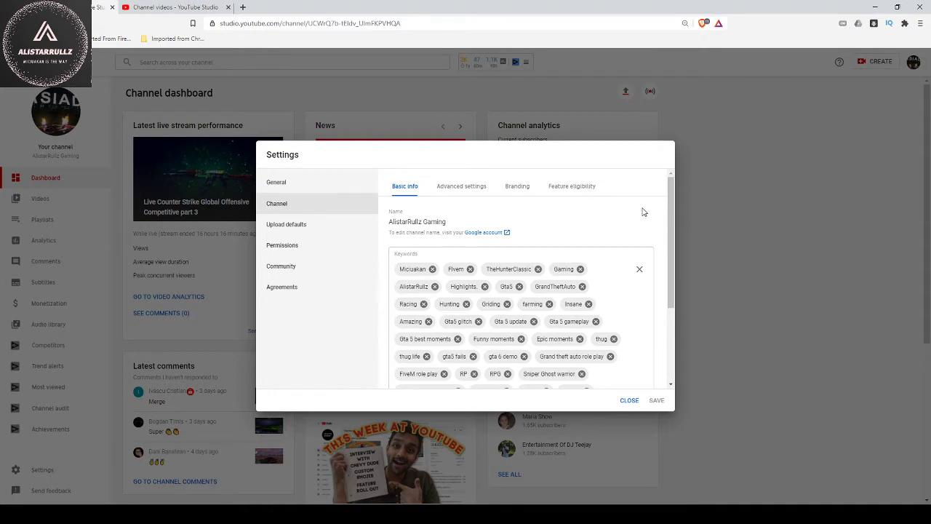
# - Remove the "gta 6 demo" keyword from the channel's basic info and check the country setting
pyautogui.scroll(-1, 644, 210)
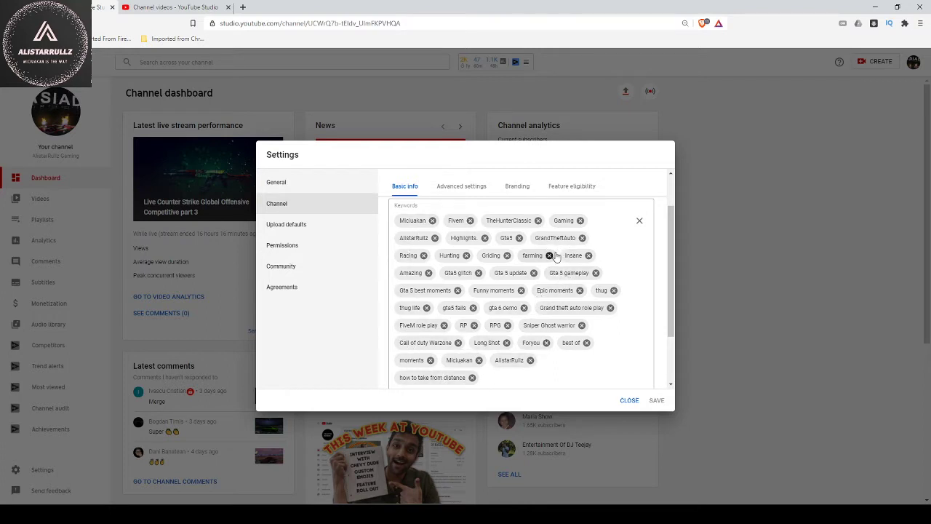
pyautogui.scroll(1, 542, 306)
pyautogui.scroll(-1, 531, 314)
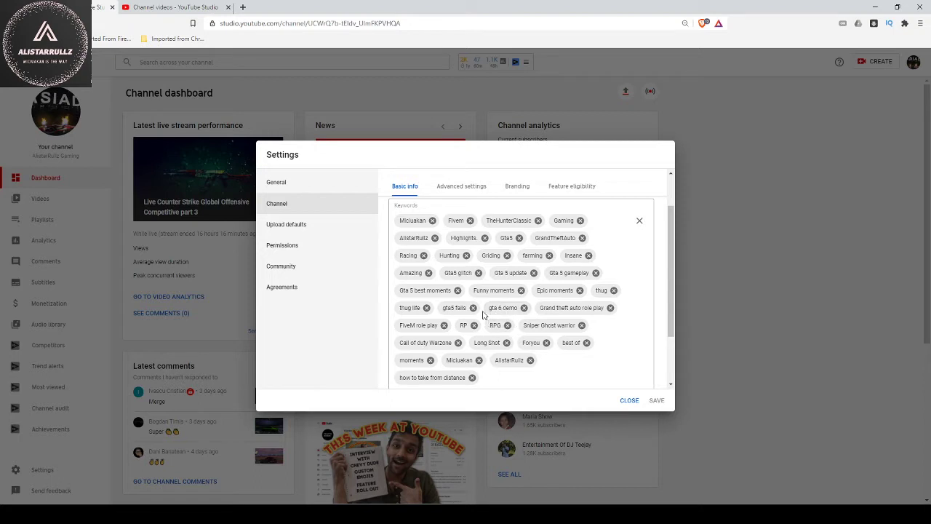
pyautogui.click(524, 307)
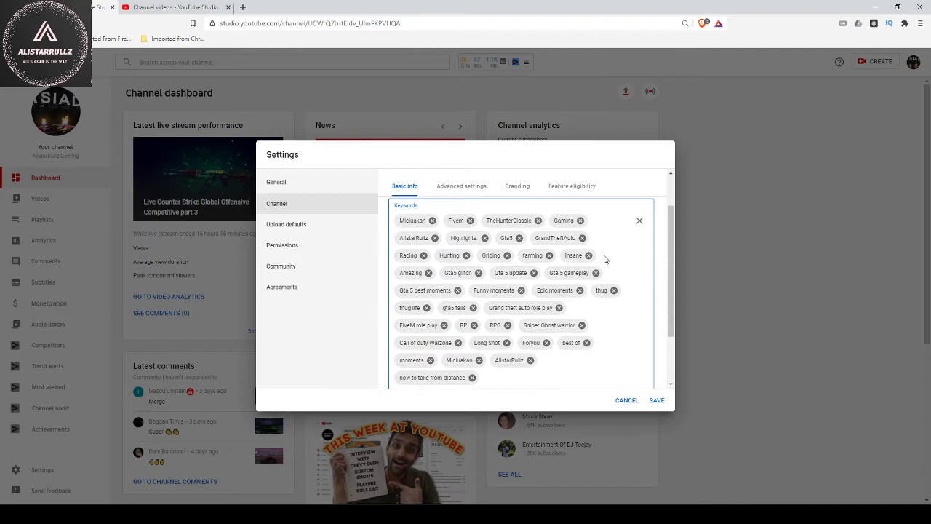
pyautogui.scroll(-1, 513, 291)
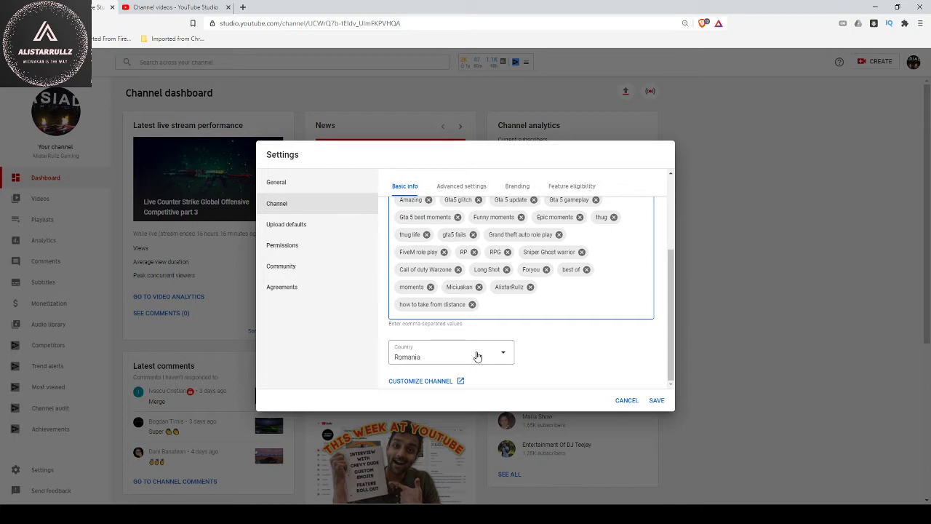
pyautogui.scroll(4, 483, 342)
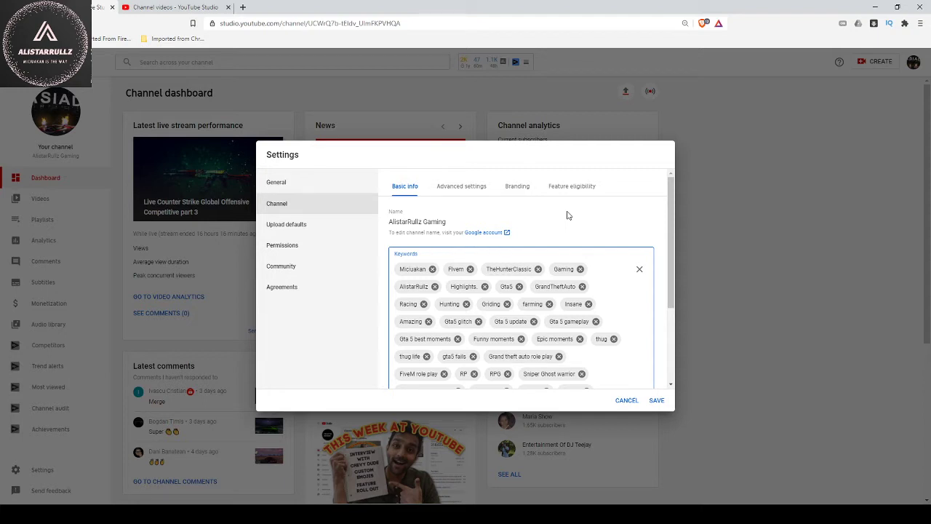
# - Review the channel's Advanced settings, Branding and Feature eligibility options
pyautogui.click(461, 190)
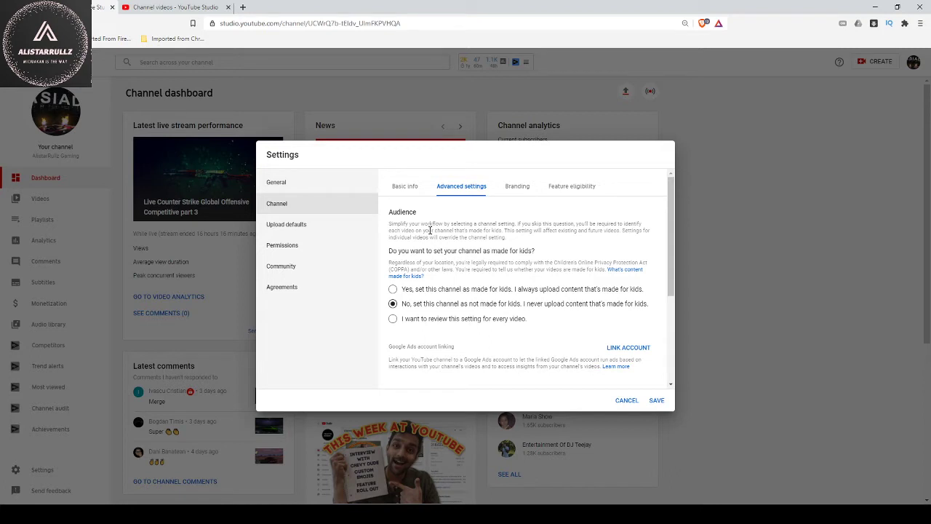
pyautogui.click(525, 188)
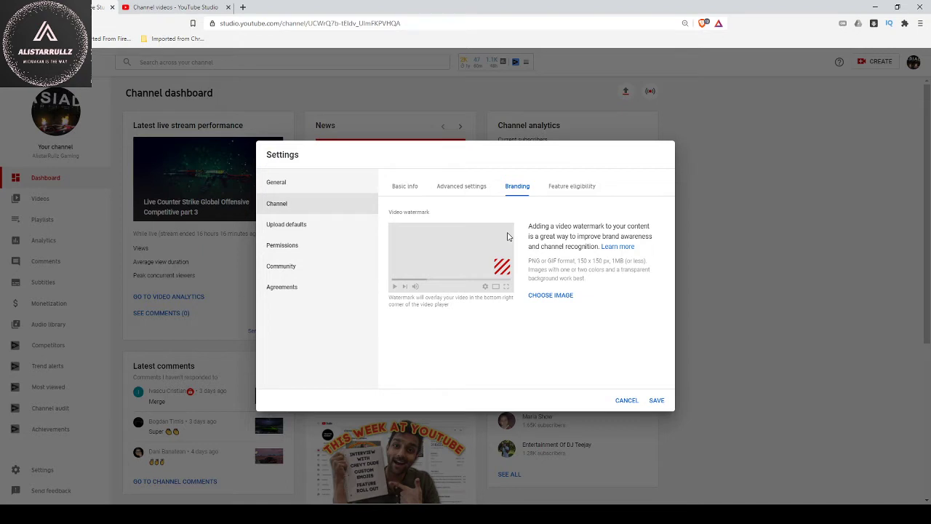
pyautogui.click(567, 194)
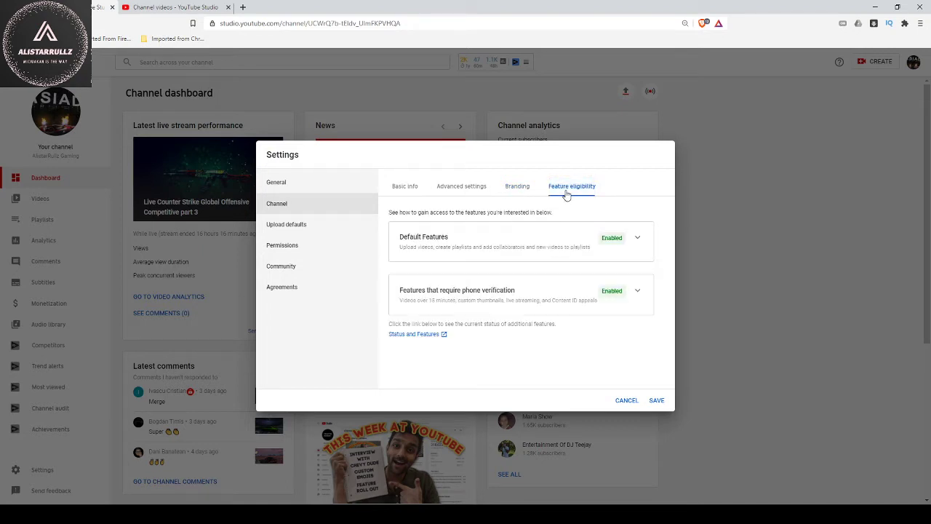
# - Examine the default description, visibility and tags in the basic info of the upload defaults
pyautogui.click(304, 230)
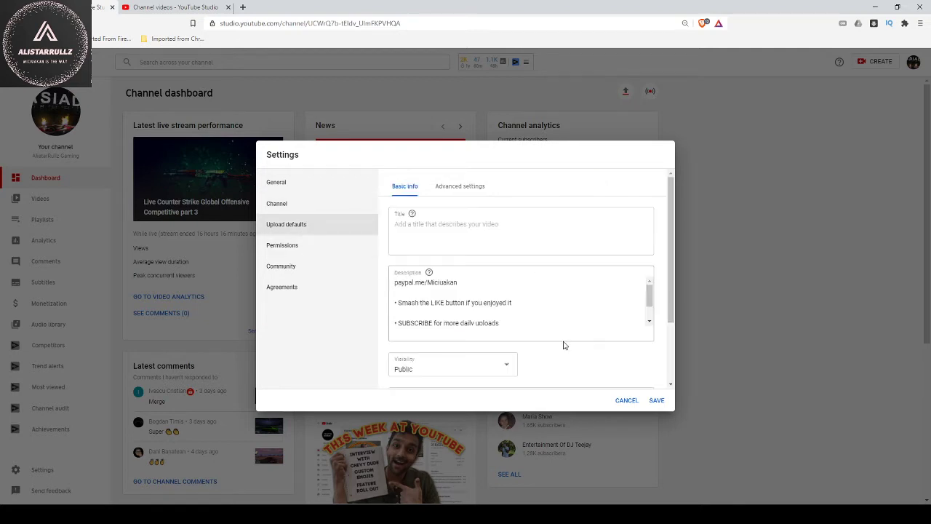
pyautogui.moveTo(650, 299); pyautogui.dragTo(652, 298)
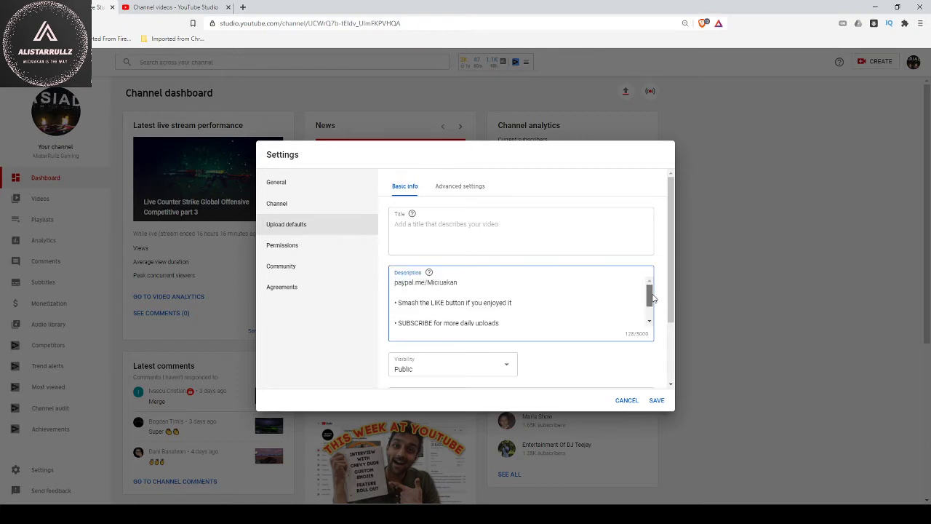
pyautogui.scroll(-1, 461, 290)
pyautogui.scroll(1, 494, 303)
pyautogui.scroll(-1, 493, 292)
pyautogui.scroll(1, 486, 296)
pyautogui.scroll(-2, 577, 242)
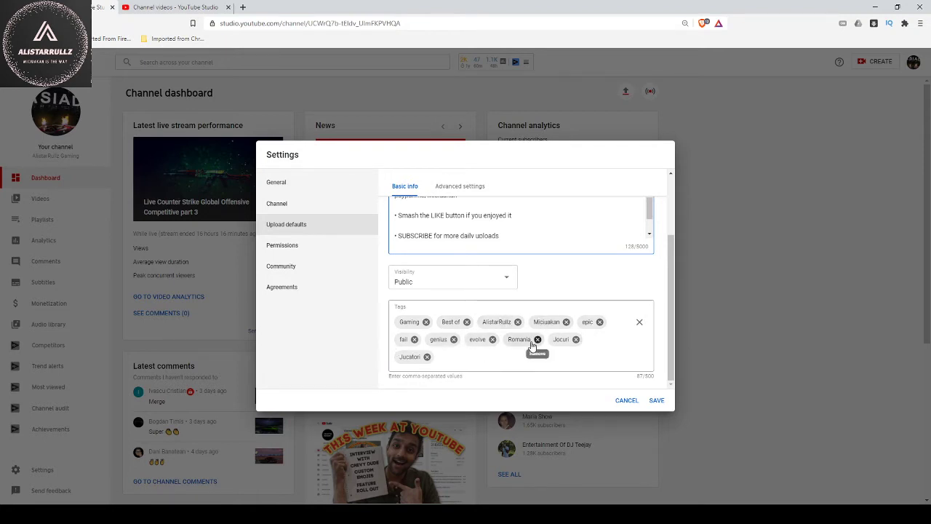
pyautogui.click(571, 285)
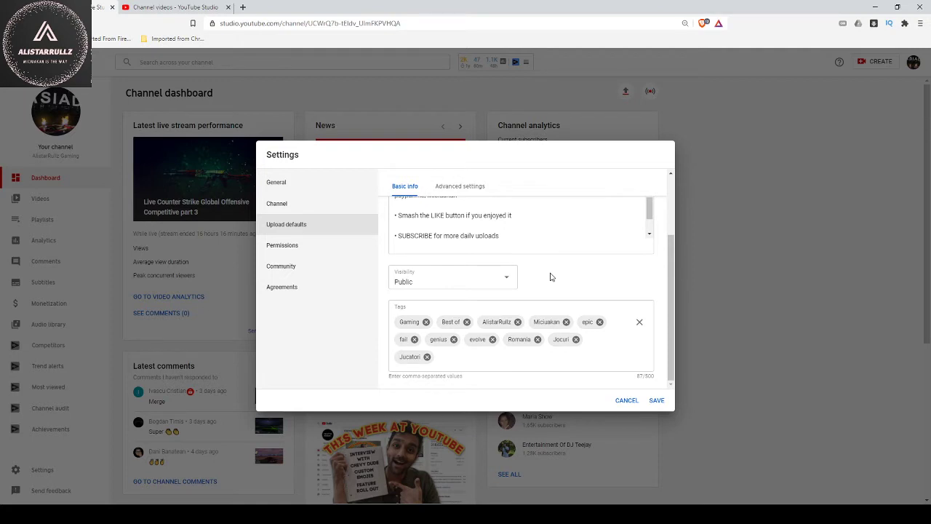
# - Look through the Permissions, Community and Agreements sections and save the channel settings
pyautogui.click(291, 246)
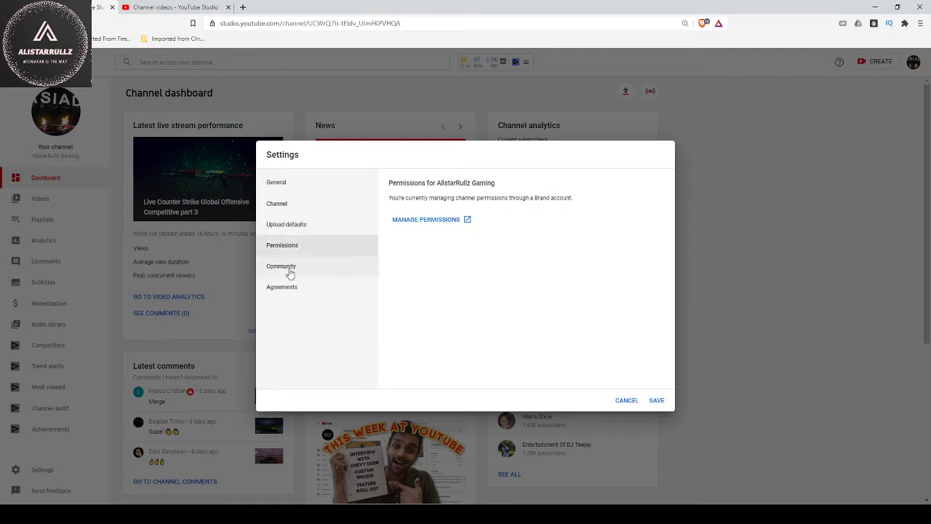
pyautogui.click(290, 270)
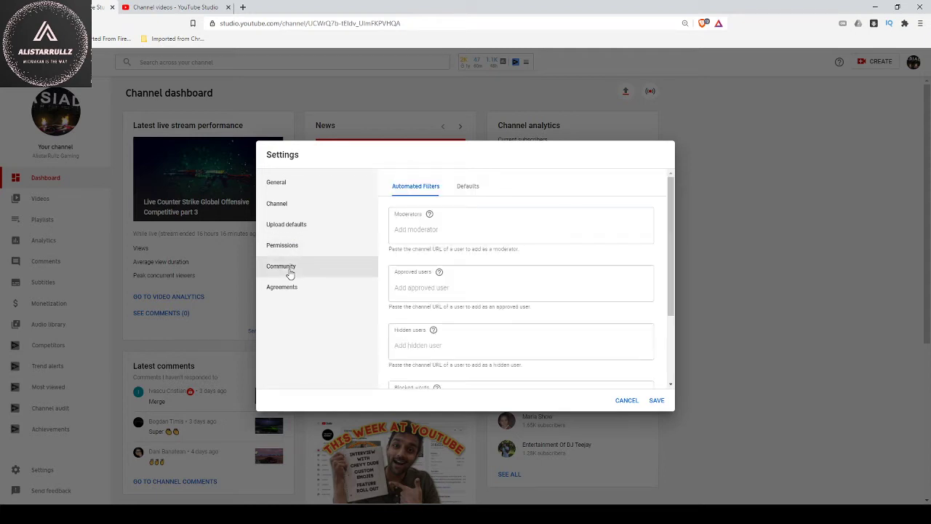
pyautogui.click(299, 291)
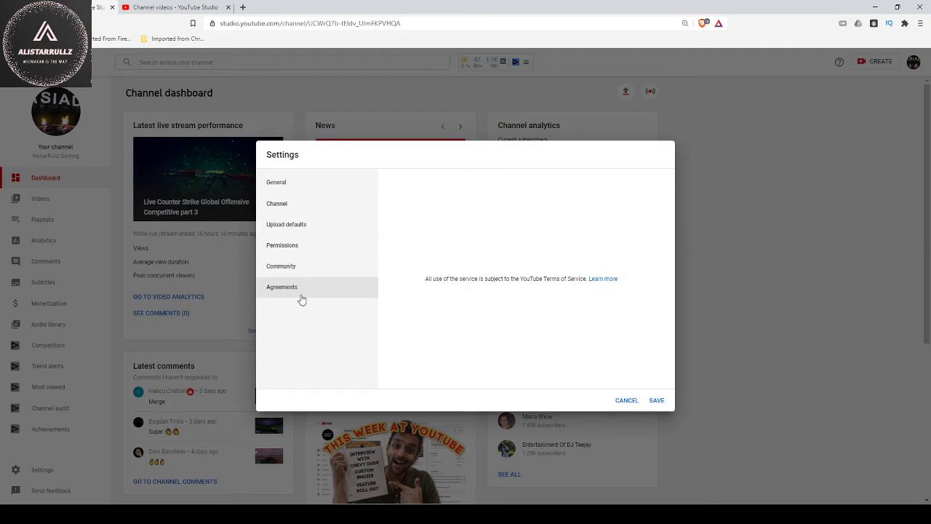
pyautogui.click(662, 403)
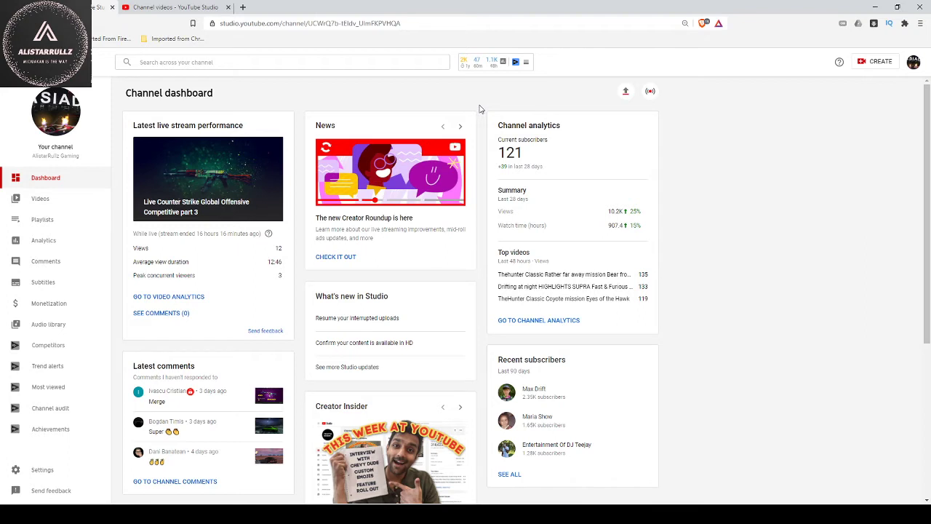
# - Open the channel's video list, show 50 rows per page and go to the oldest uploads
pyautogui.click(63, 201)
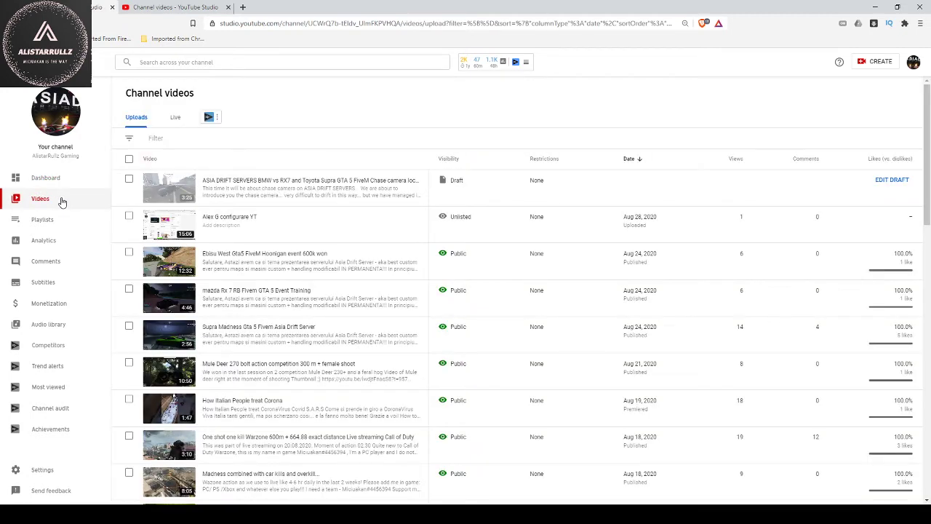
pyautogui.scroll(-4, 277, 243)
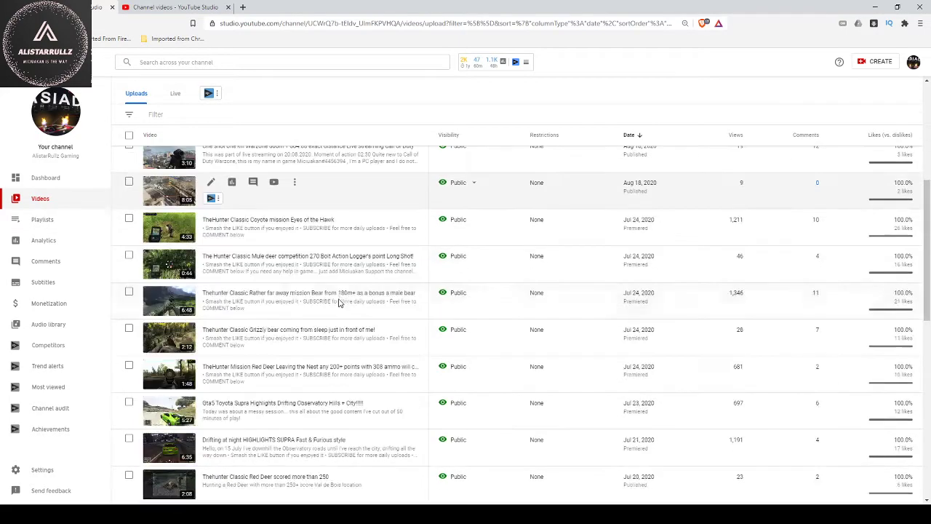
pyautogui.scroll(-8, 338, 302)
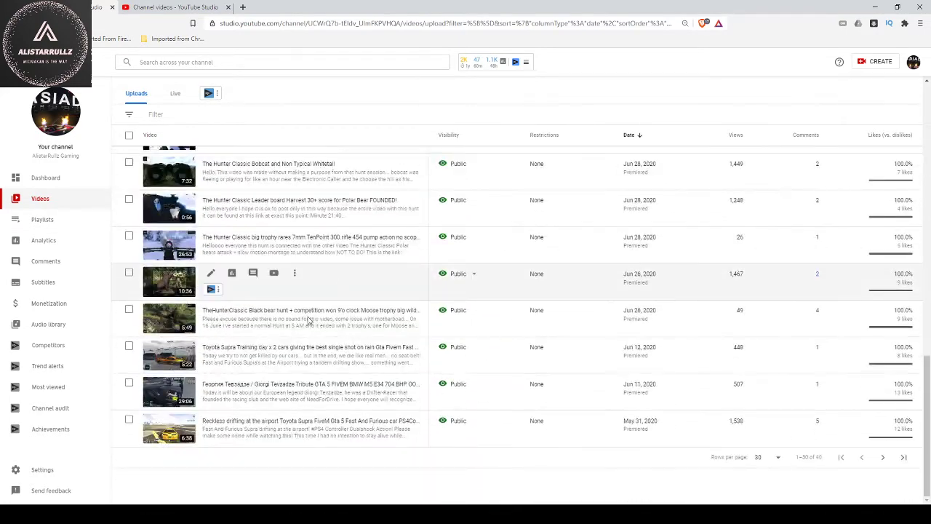
pyautogui.click(773, 457)
pyautogui.click(769, 441)
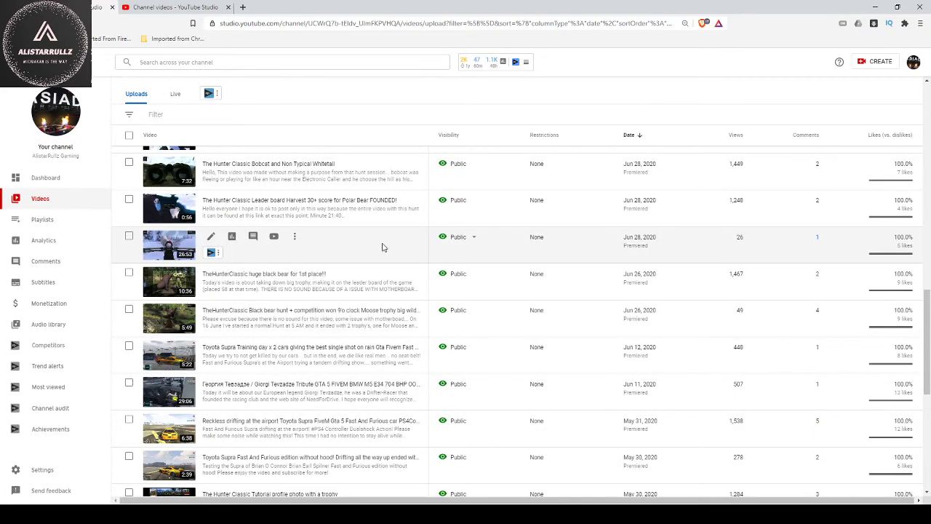
pyautogui.scroll(-10, 381, 247)
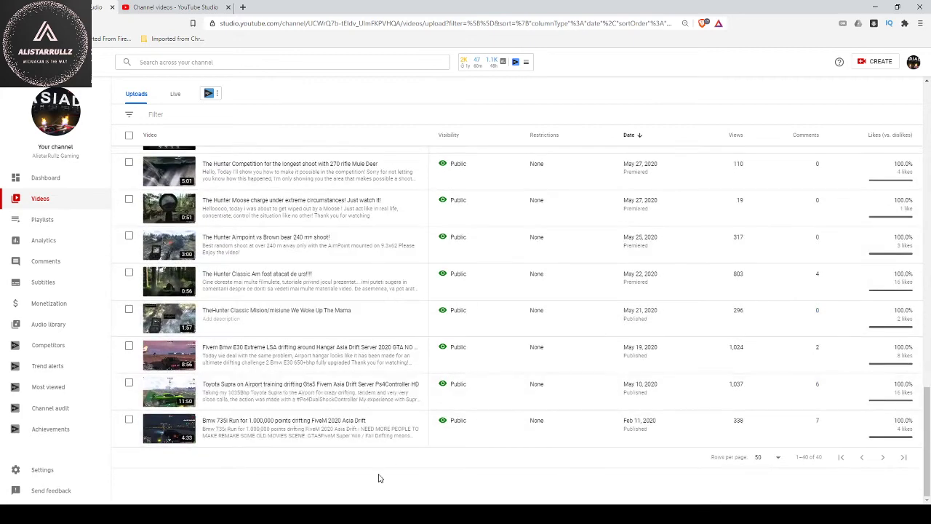
# - Open the details of the "Bmw 735i Run for 1.000,000 points" video and review its tags and vidIQ SEO score
pyautogui.moveTo(166, 441)
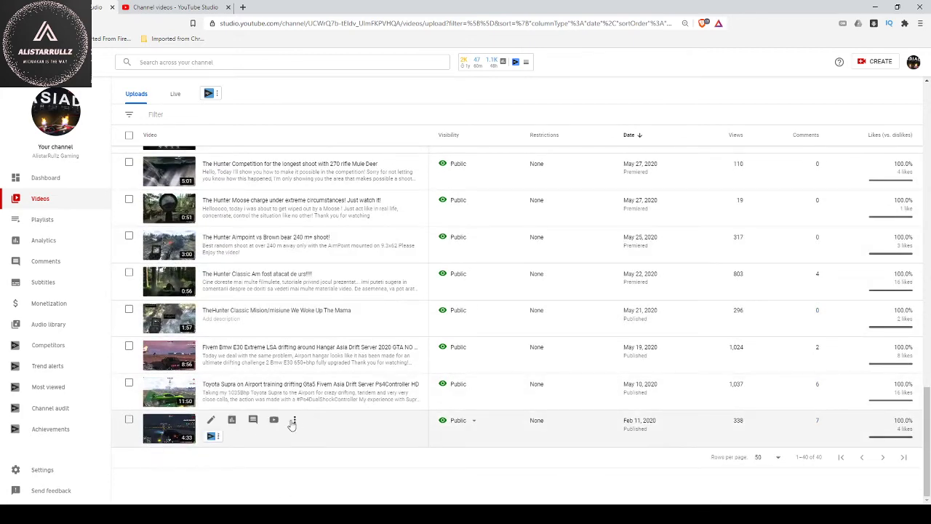
pyautogui.click(212, 420)
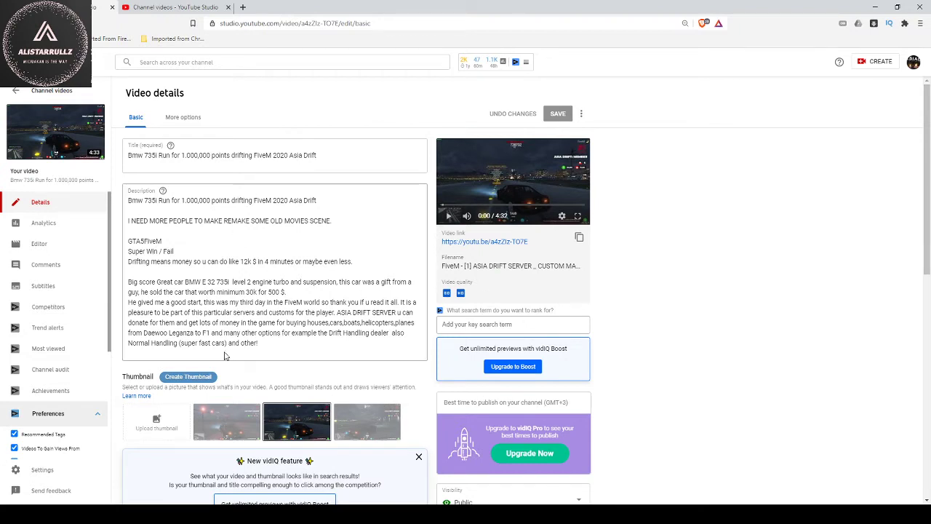
pyautogui.scroll(-2, 265, 238)
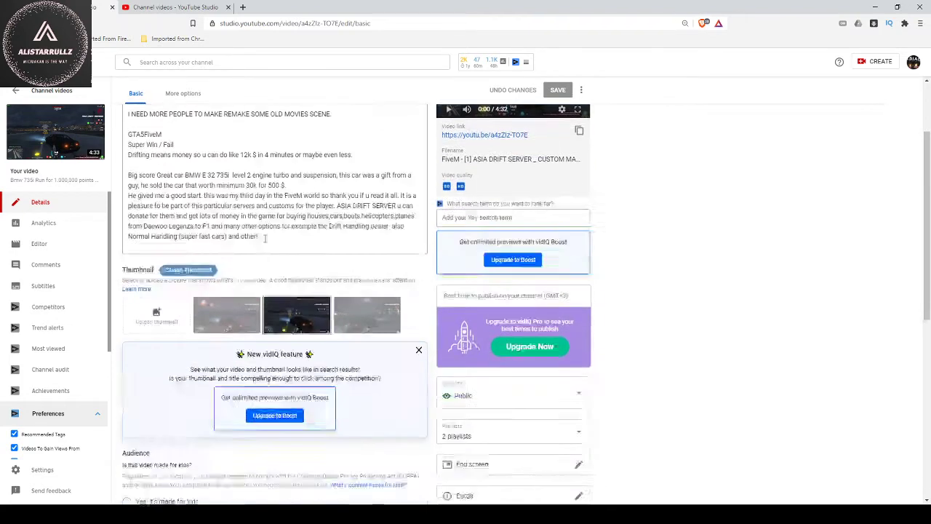
pyautogui.scroll(-4, 265, 239)
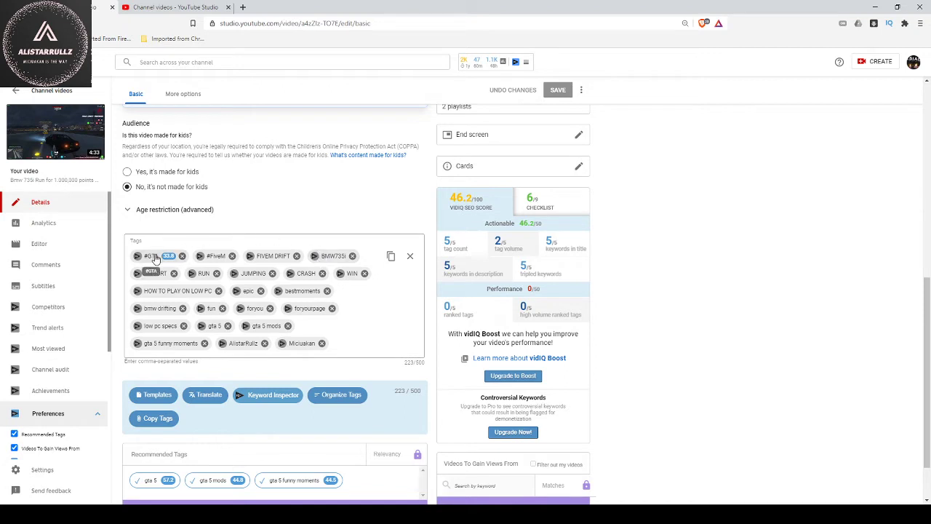
pyautogui.moveTo(167, 263)
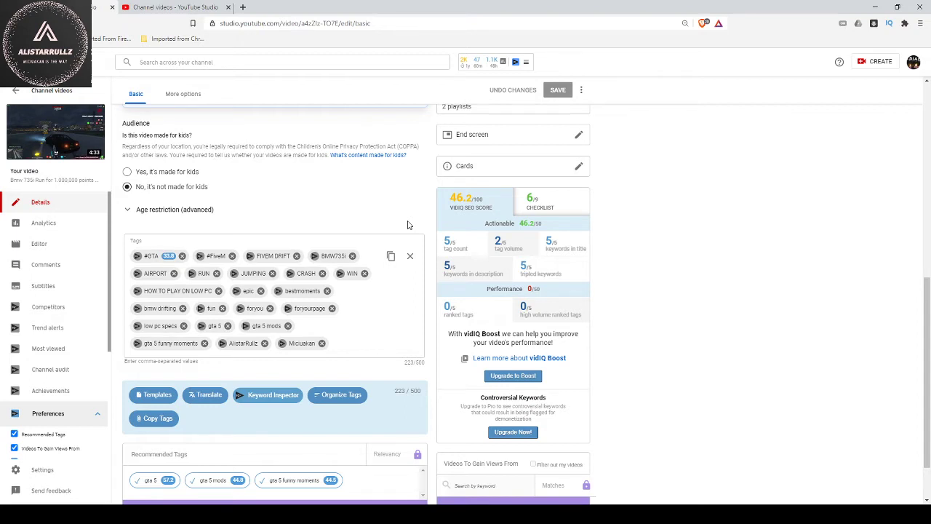
pyautogui.scroll(-1, 408, 225)
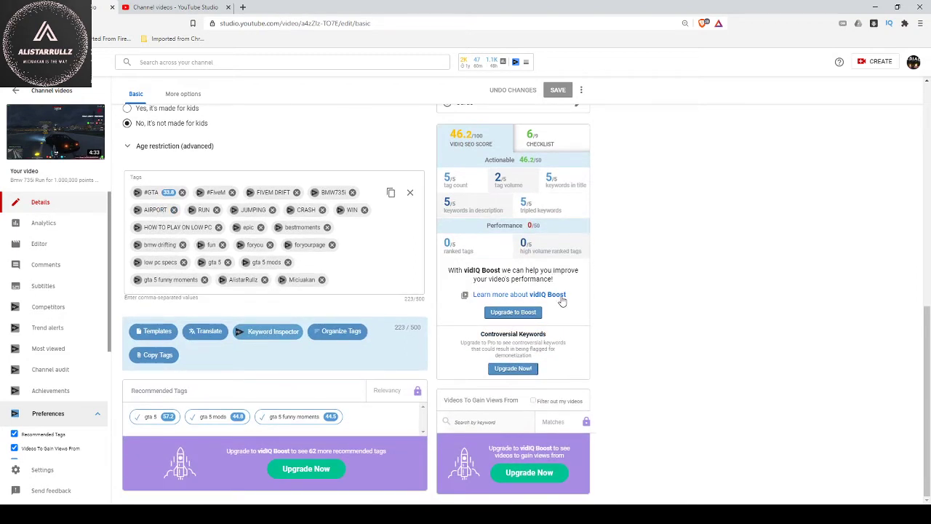
pyautogui.moveTo(574, 297); pyautogui.dragTo(531, 297)
pyautogui.click(601, 271)
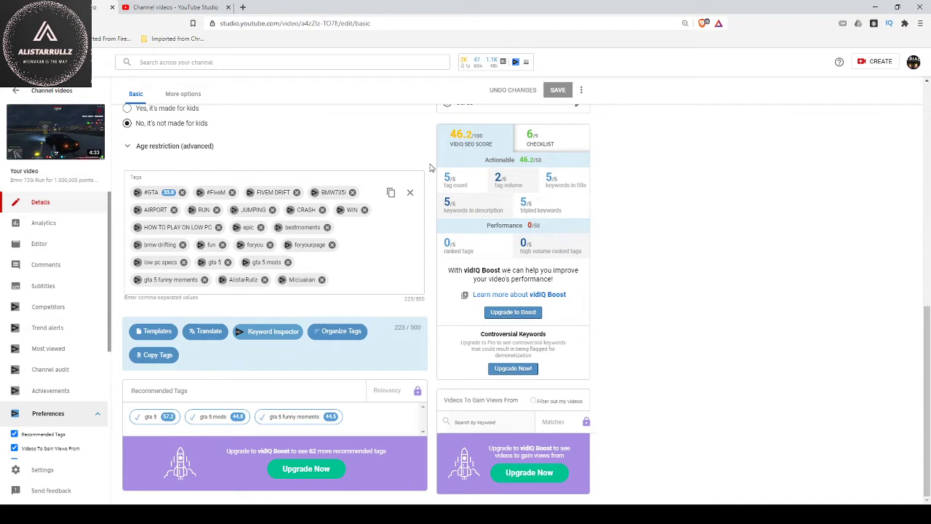
# - Remove the #GTA tag from the video and add the tag "Gta 5"
pyautogui.click(182, 193)
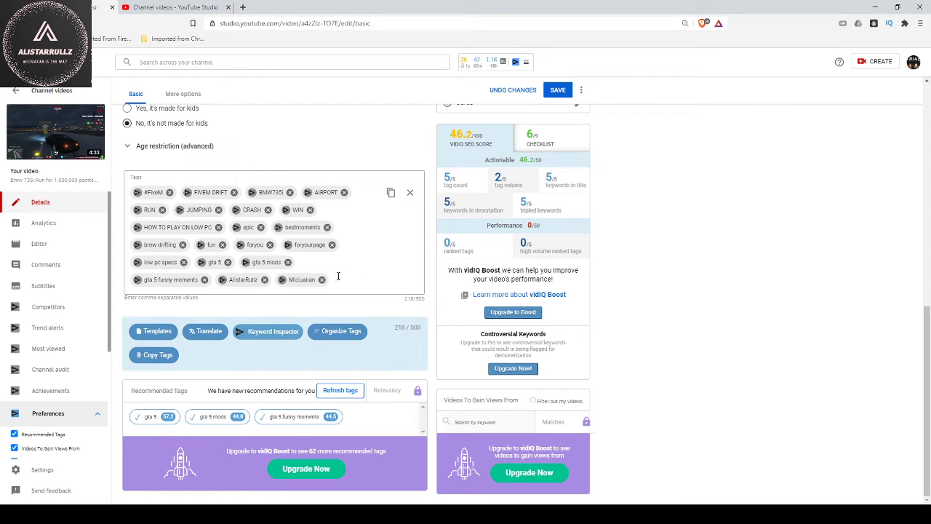
pyautogui.click(339, 277)
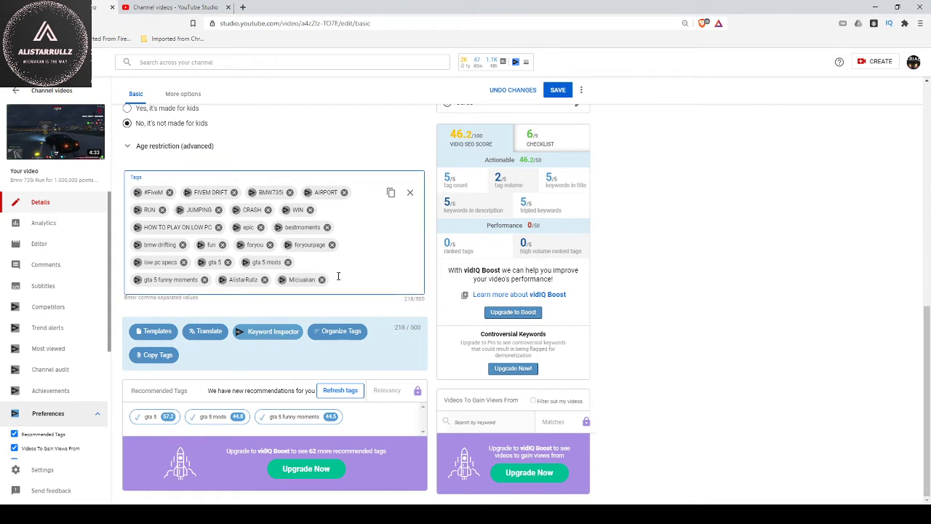
pyautogui.write('Gta 5')
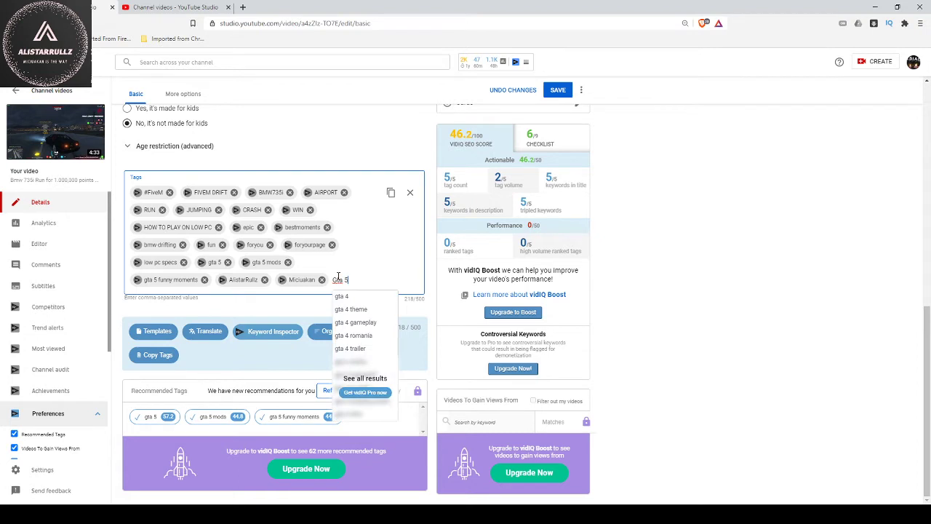
pyautogui.press('Return')
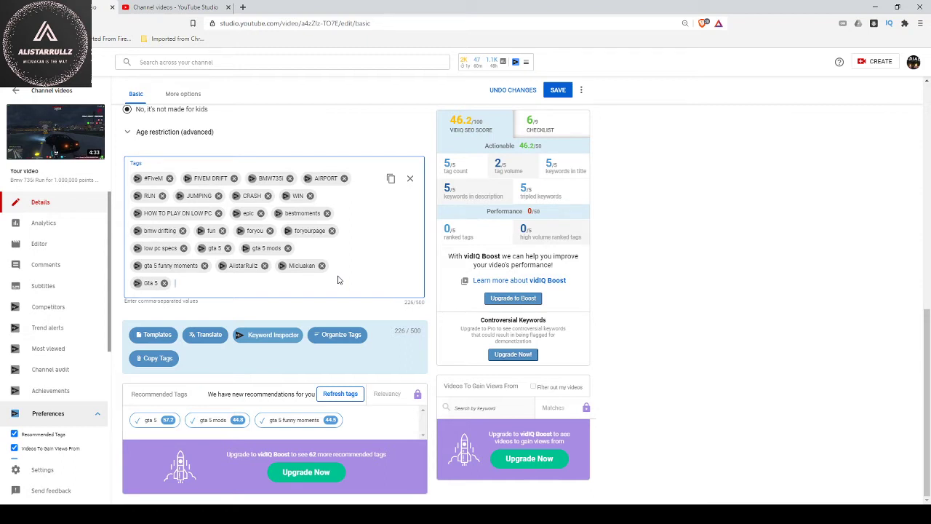
# - Check the score of the recommended "gta 5" tag and add the tag "GTA5" to the video
pyautogui.click(137, 424)
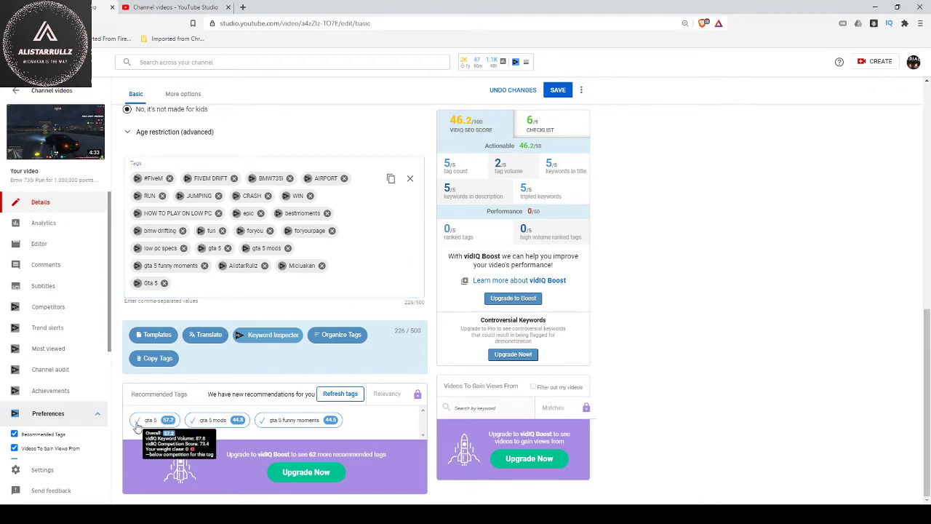
pyautogui.click(185, 280)
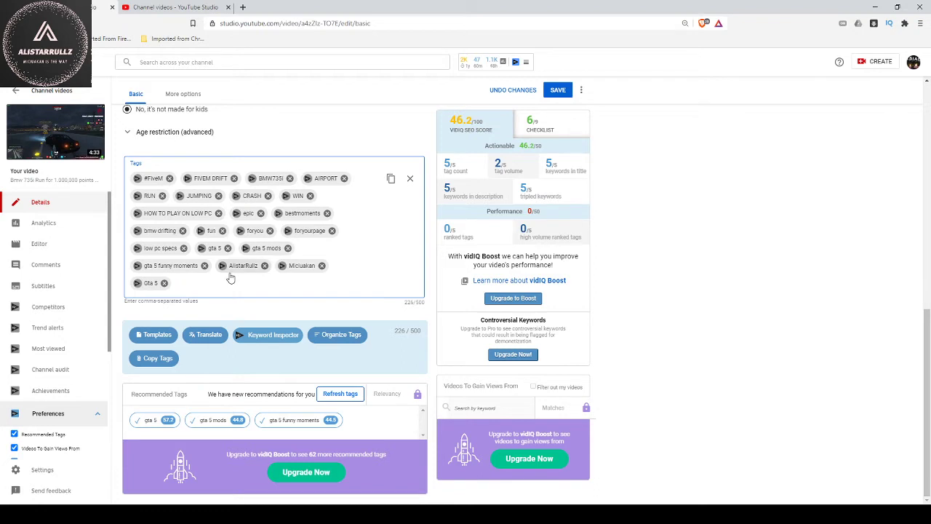
pyautogui.write('GTA5')
pyautogui.press('Return')
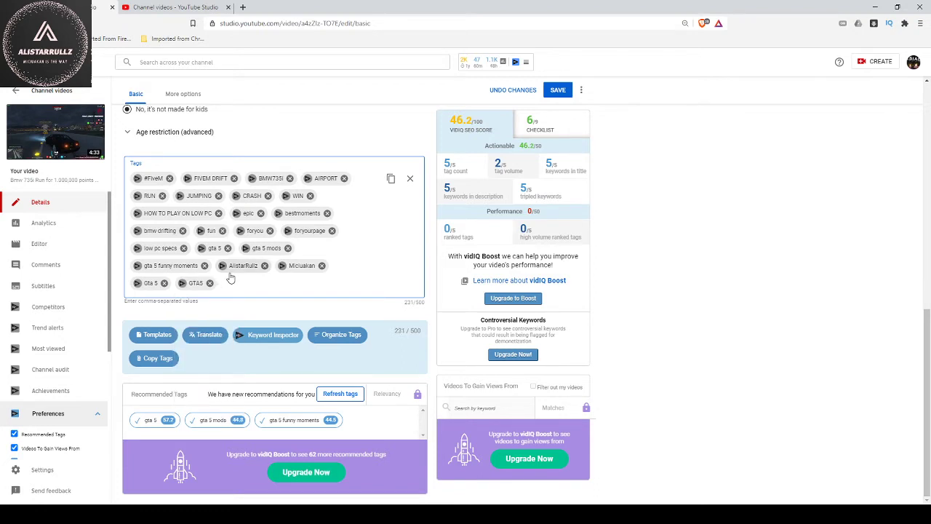
# - Remove the newly added "Gta 5" tag and enter it again after "GTA5"
pyautogui.click(163, 283)
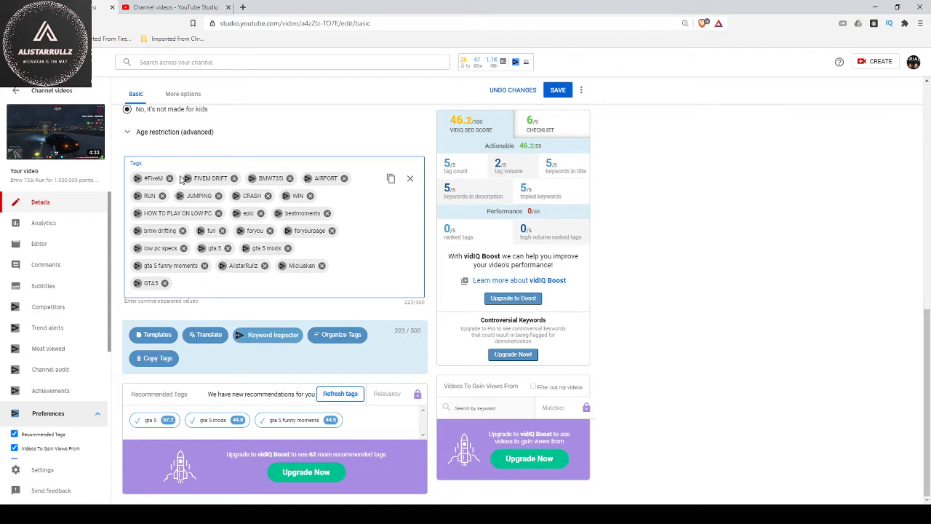
pyautogui.click(184, 282)
pyautogui.write('G')
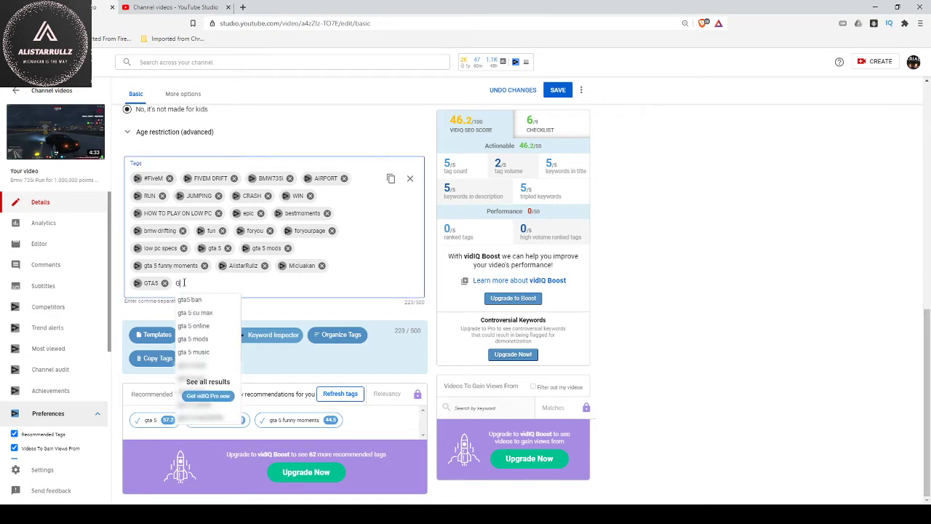
pyautogui.write('ta 5')
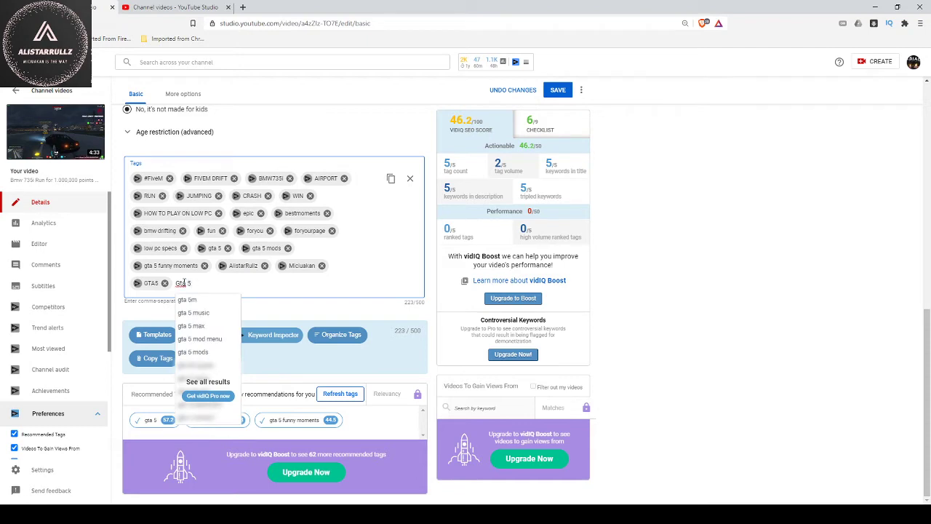
pyautogui.press('Return')
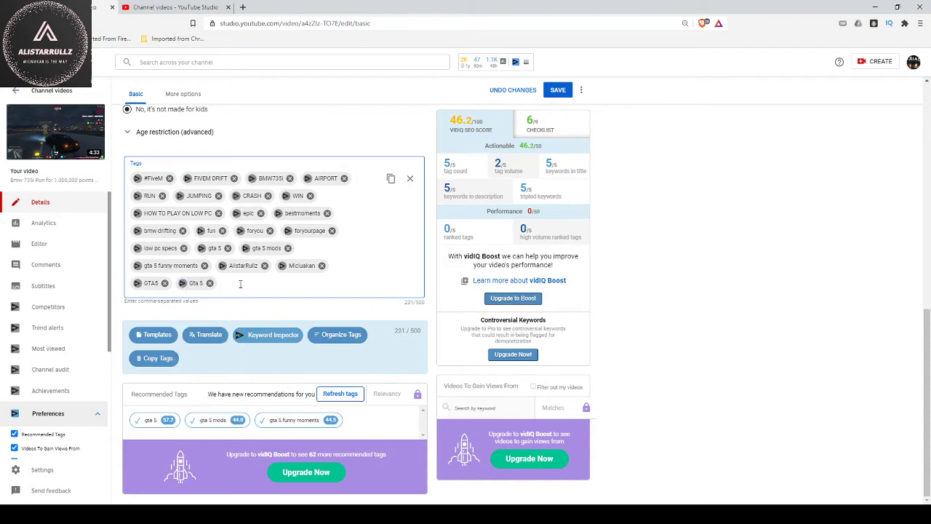
pyautogui.click(312, 304)
# - Review the video's title, description, thumbnail, audience setting, tags and vidIQ SEO score
pyautogui.scroll(10, 405, 282)
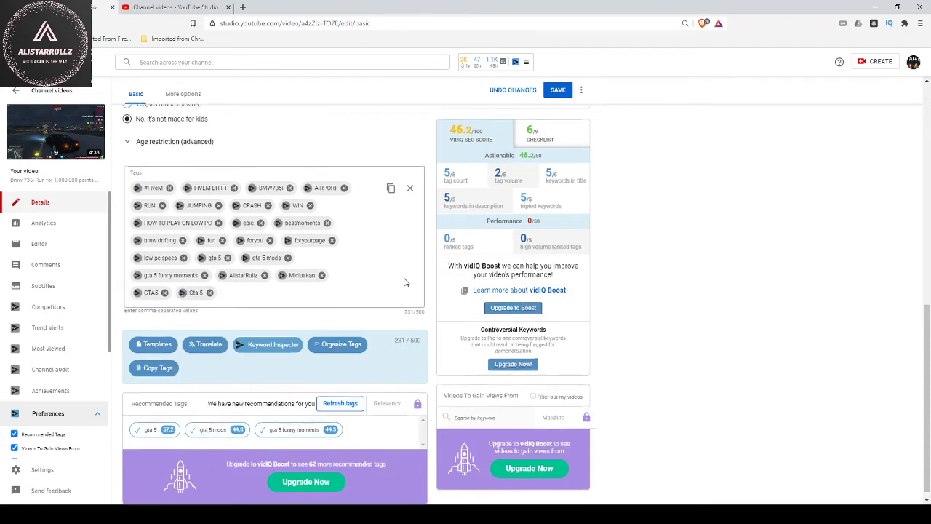
pyautogui.scroll(-10, 405, 283)
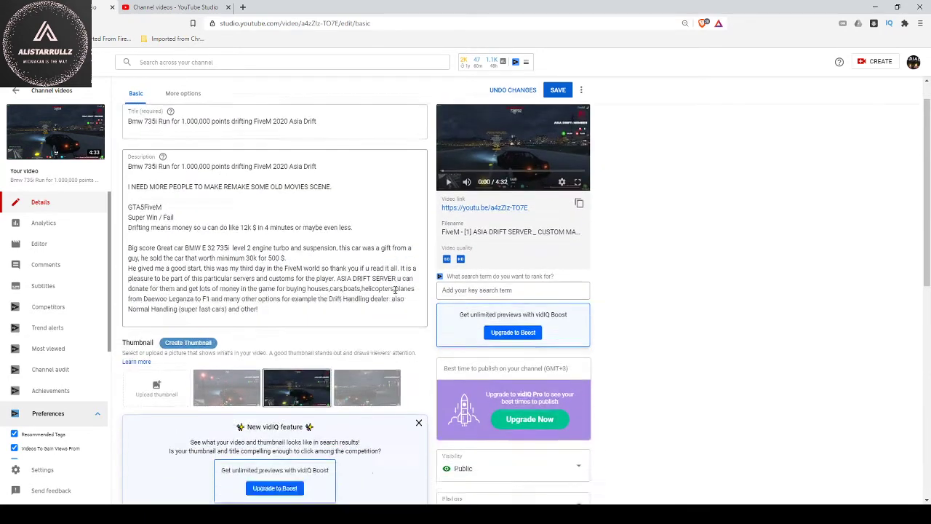
pyautogui.scroll(-1, 395, 290)
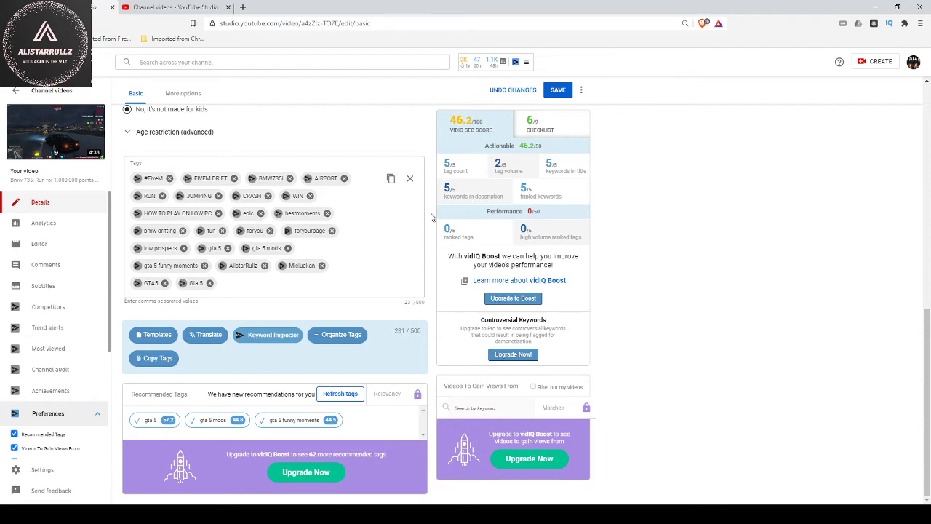
pyautogui.scroll(3, 430, 216)
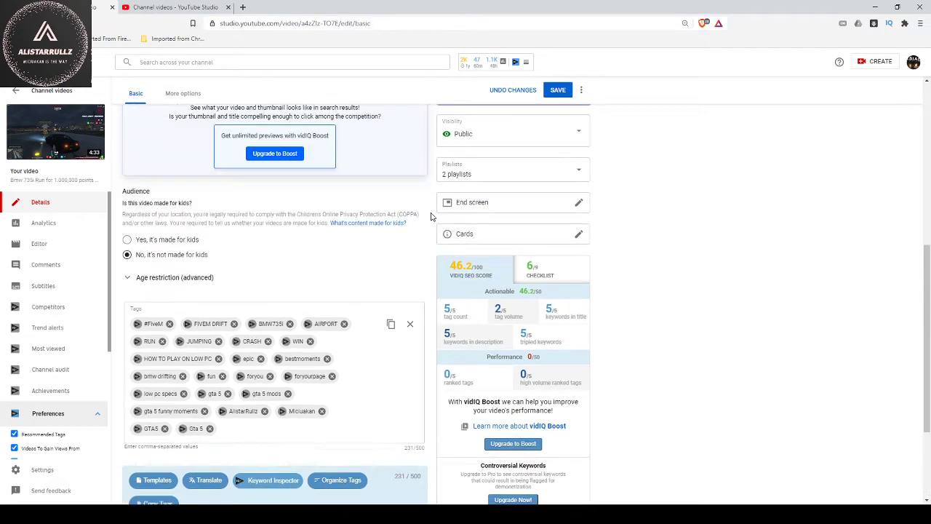
pyautogui.scroll(5, 430, 216)
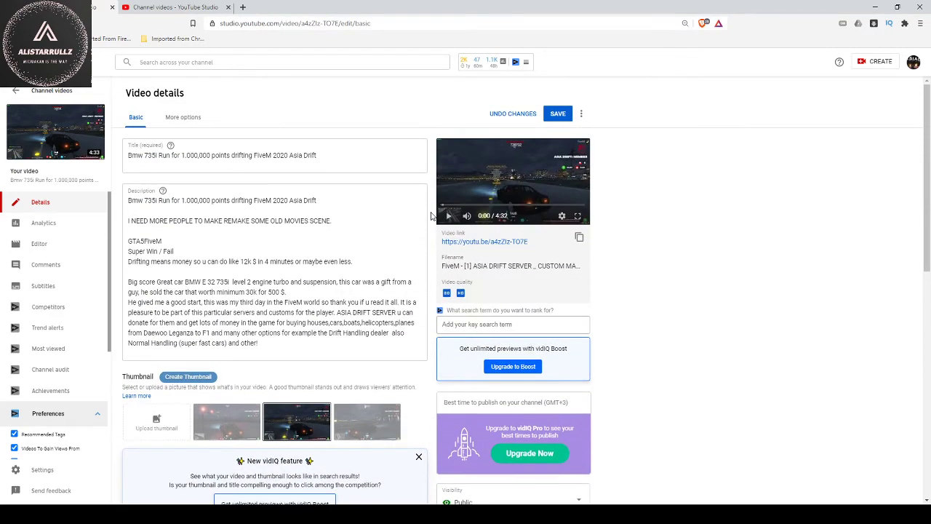
pyautogui.scroll(-8, 430, 216)
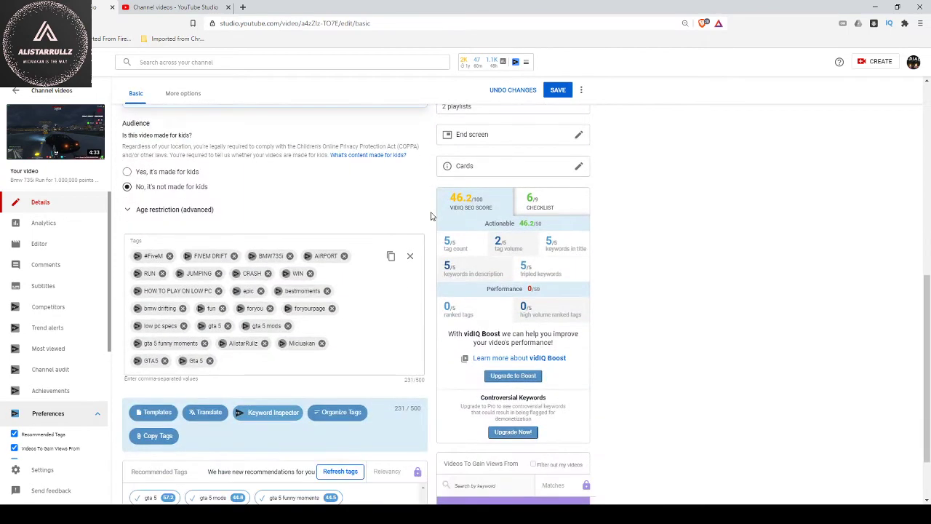
pyautogui.scroll(4, 431, 216)
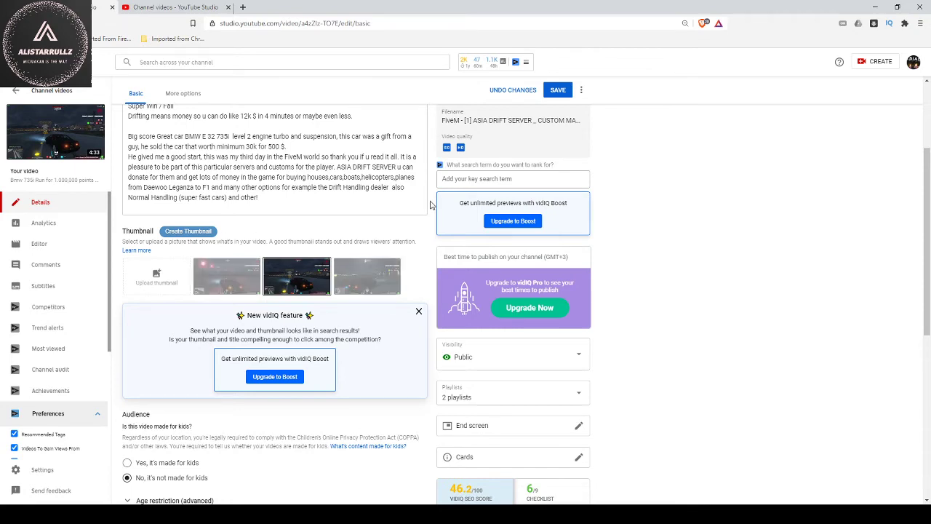
pyautogui.scroll(-5, 430, 205)
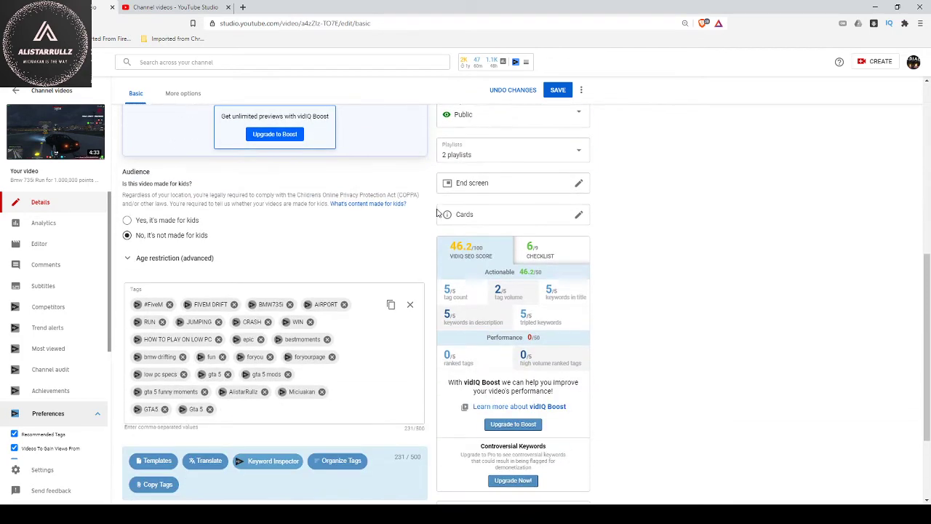
# - Inspect the video's card and its end screen's subscribe and video elements, closing both editors without saving
pyautogui.click(494, 218)
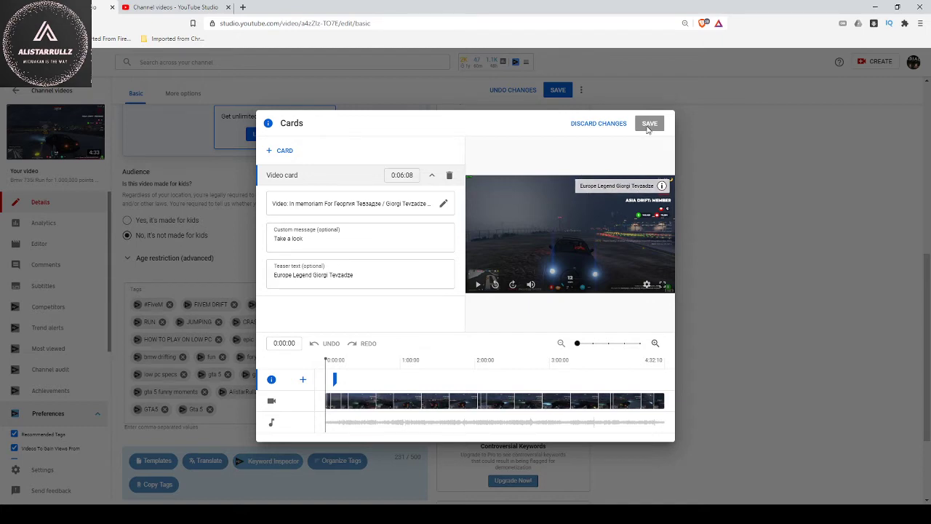
pyautogui.click(603, 125)
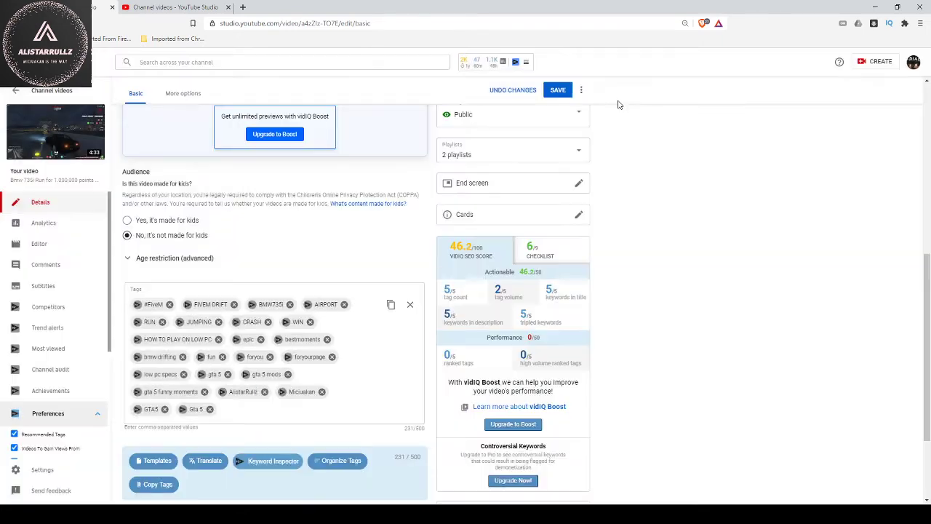
pyautogui.click(531, 186)
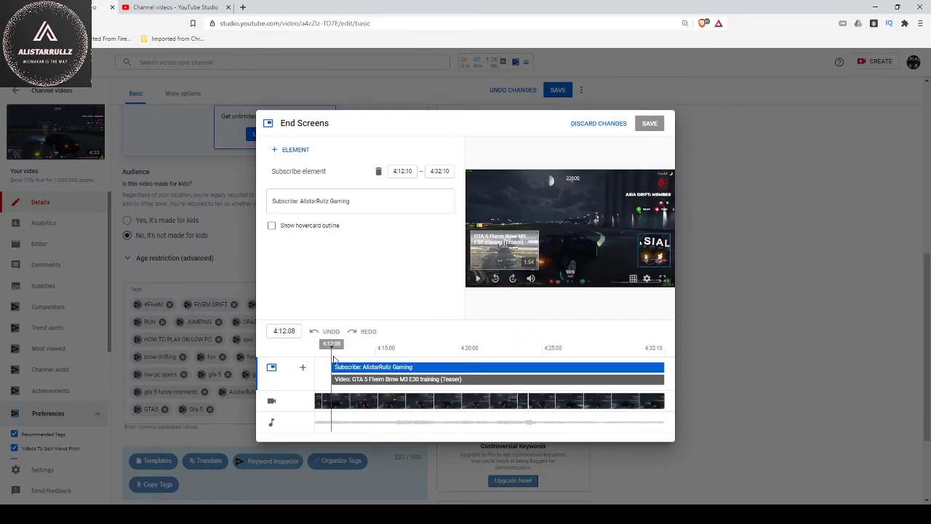
pyautogui.moveTo(331, 351); pyautogui.dragTo(542, 355)
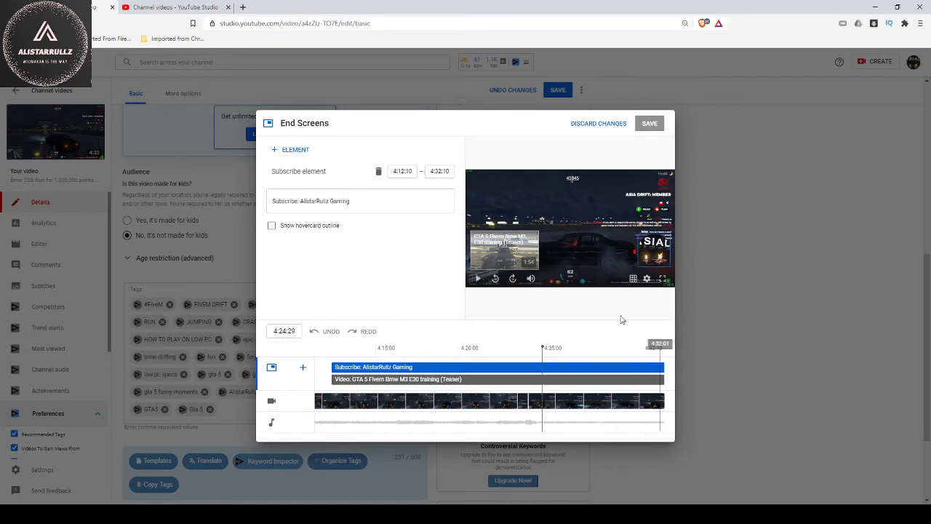
pyautogui.click(499, 259)
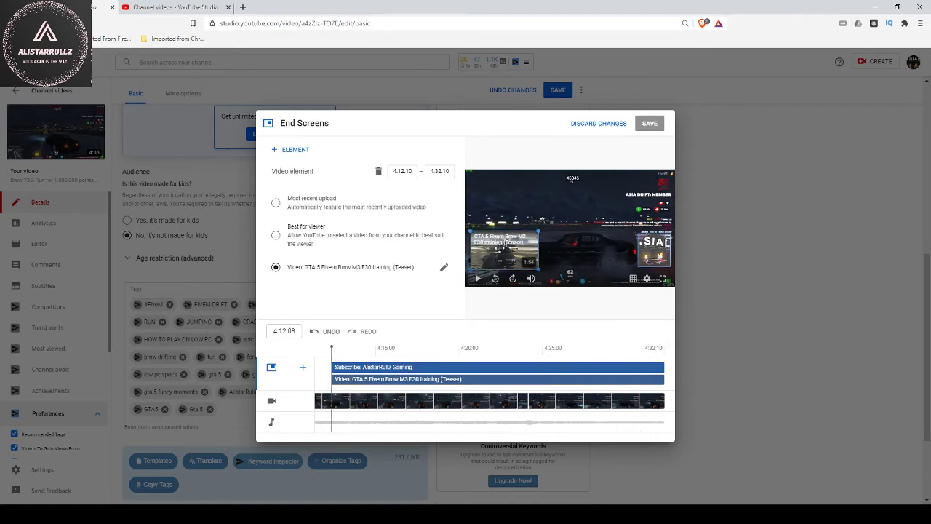
pyautogui.click(641, 245)
pyautogui.click(516, 251)
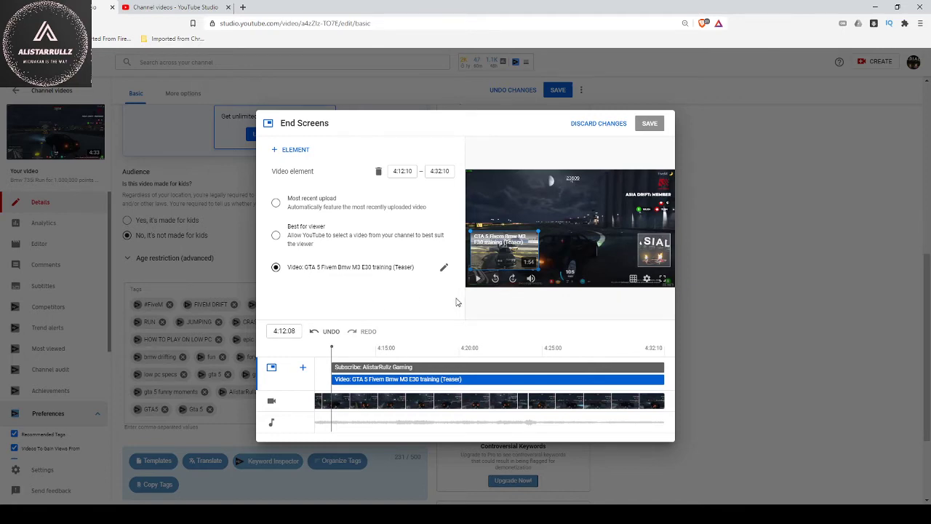
pyautogui.click(598, 123)
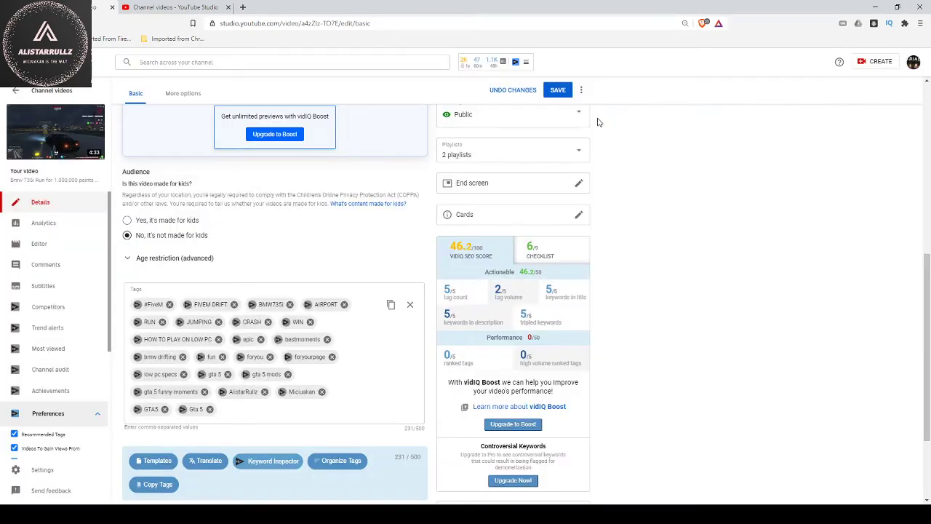
pyautogui.scroll(5, 598, 241)
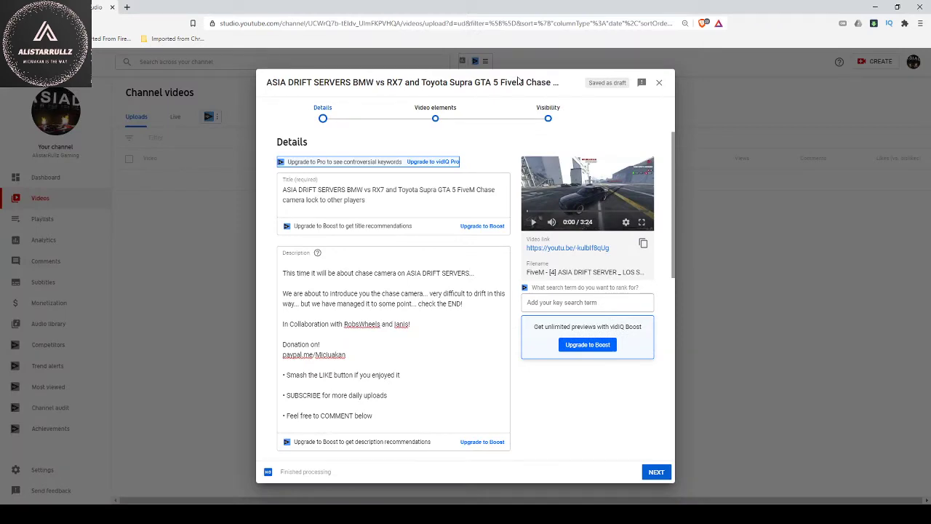
# - Examine the draft upload's description, highlighting its intro text, donation line and like, subscribe and comment lines
pyautogui.scroll(-3, 357, 341)
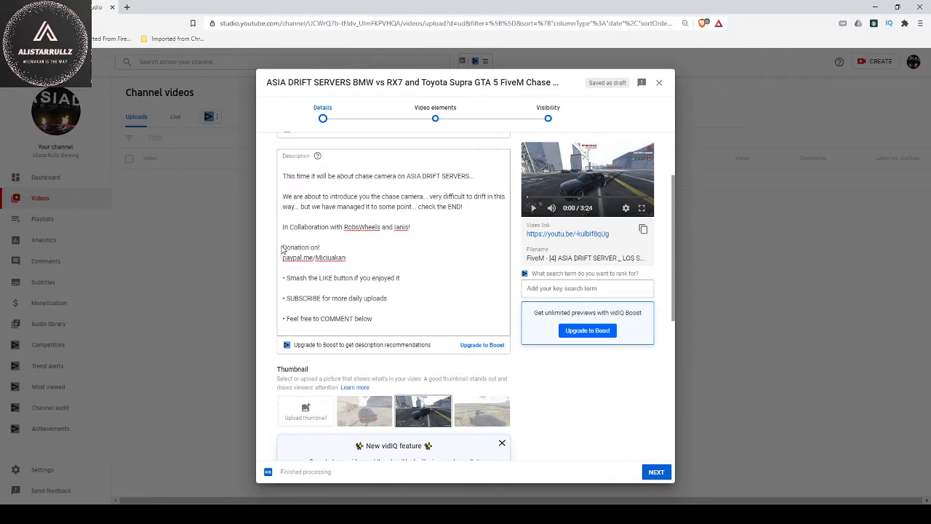
pyautogui.moveTo(283, 268); pyautogui.dragTo(283, 175)
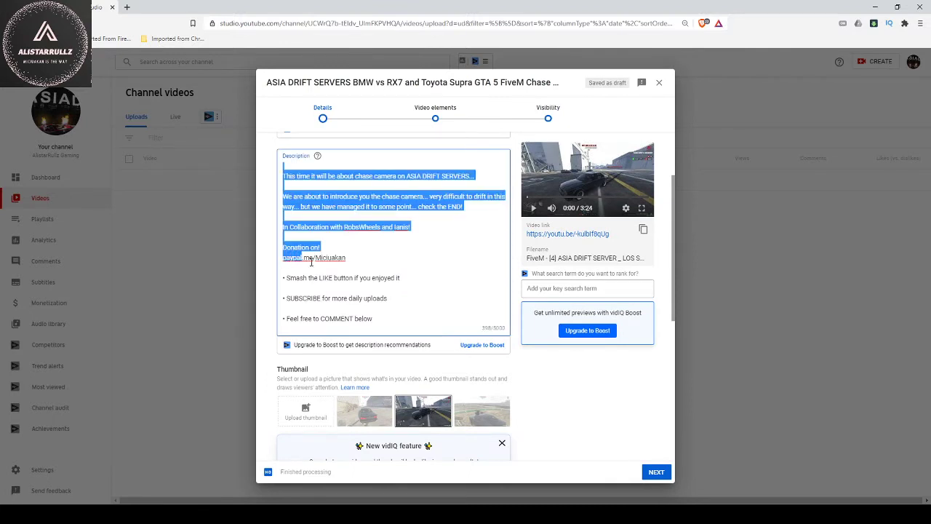
pyautogui.click(357, 269)
pyautogui.moveTo(398, 323); pyautogui.dragTo(285, 259)
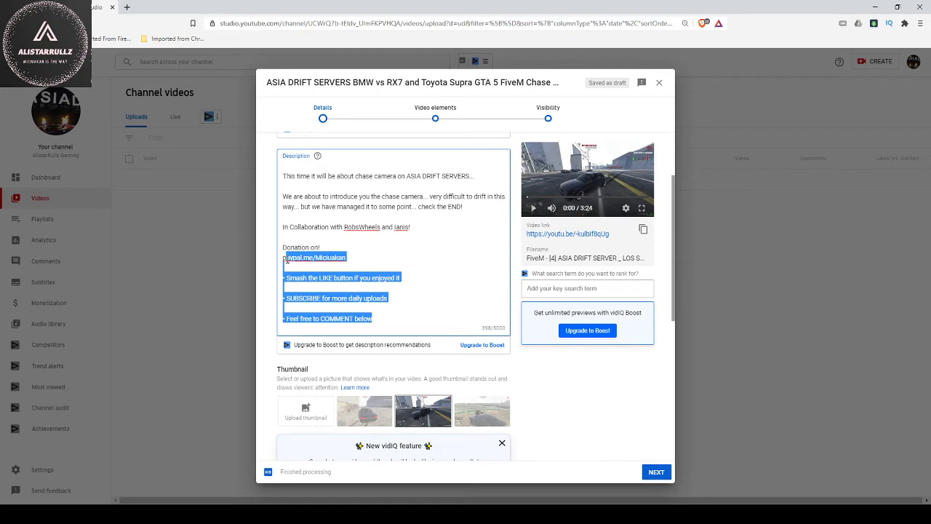
pyautogui.hotkey('ctrl', 'a')
pyautogui.click(292, 262)
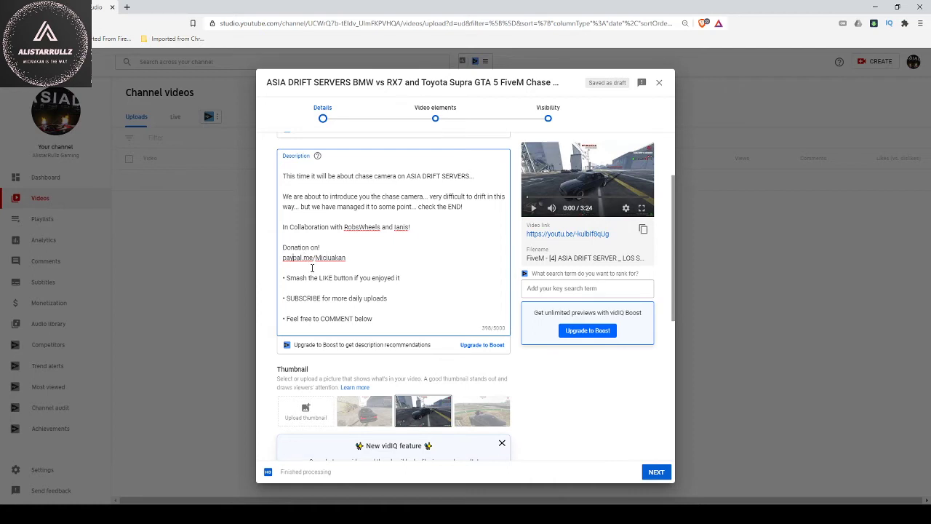
# - Expand the draft's additional options and review its paid promotion setting, tags and recommended tags
pyautogui.scroll(-5, 335, 349)
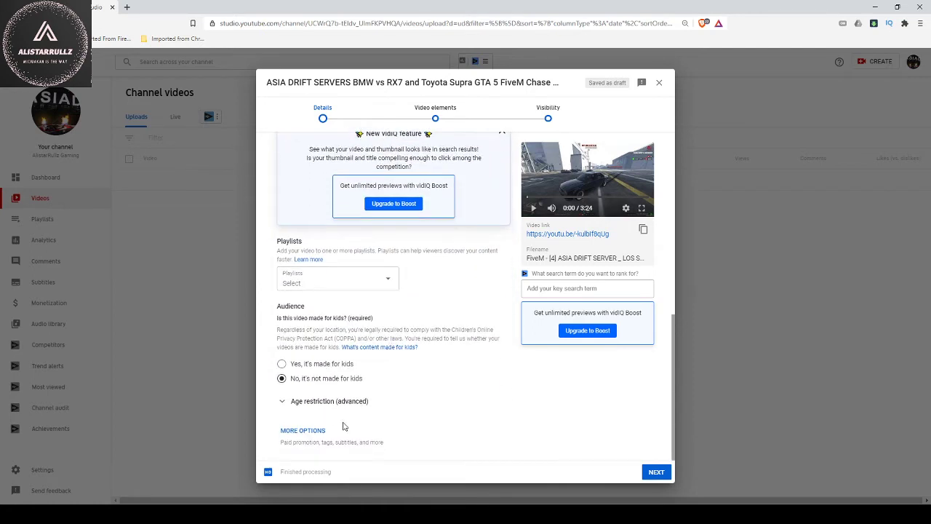
pyautogui.click(298, 430)
pyautogui.scroll(-4, 415, 389)
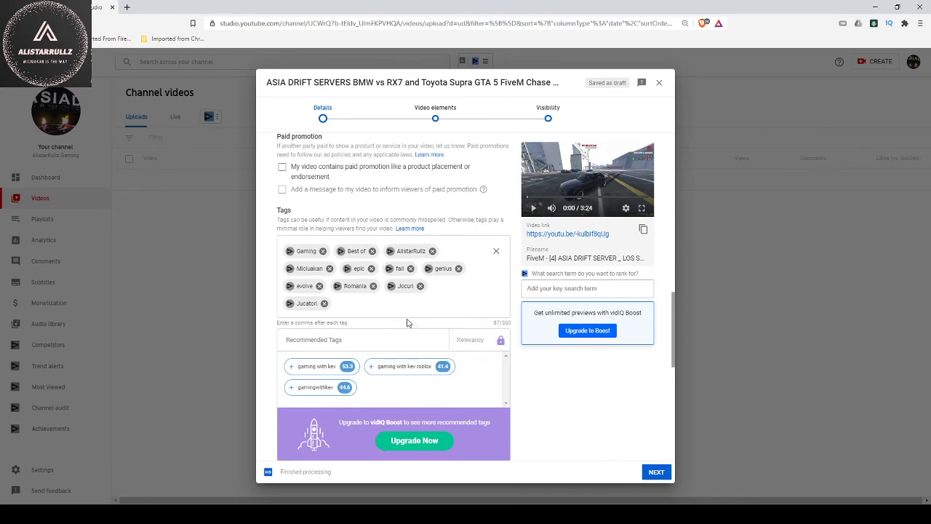
# - Open the Video elements stage of the draft upload
pyautogui.scroll(10, 407, 323)
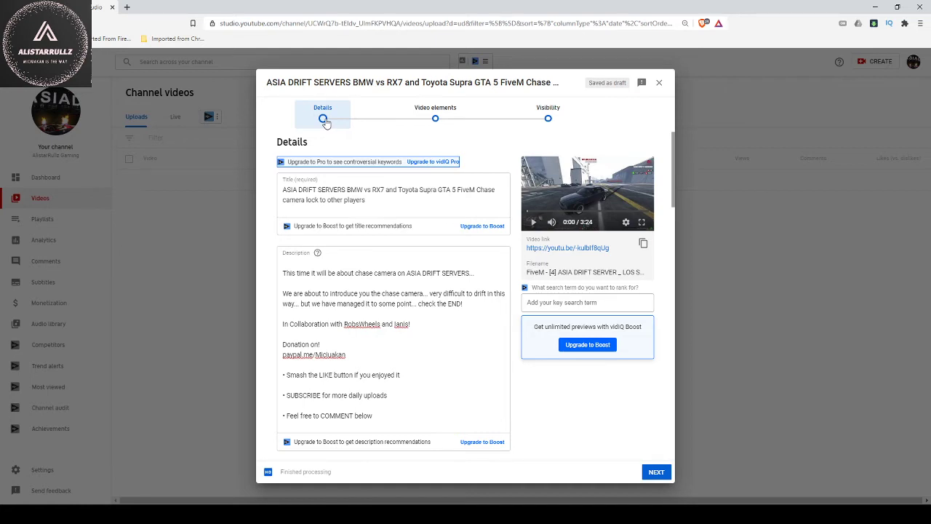
pyautogui.click(433, 111)
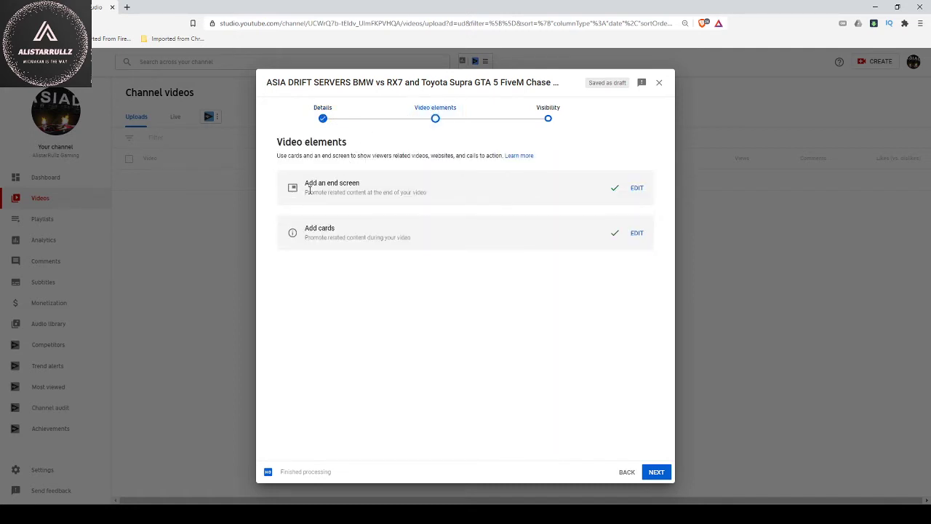
# - Inspect the draft's channel card, its open preview and its teaser text, and close the Cards editor without saving
pyautogui.moveTo(332, 184); pyautogui.dragTo(379, 189)
pyautogui.click(307, 234)
pyautogui.click(637, 235)
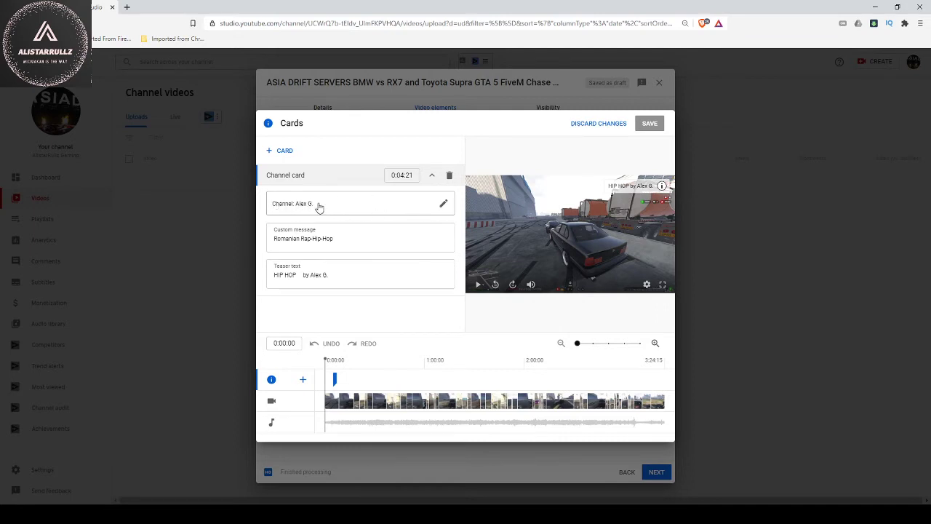
pyautogui.click(640, 186)
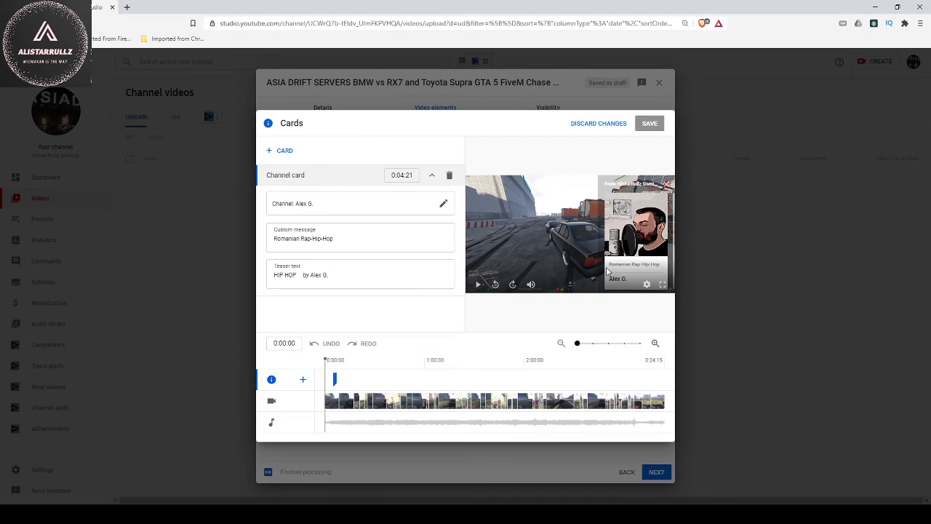
pyautogui.click(274, 274)
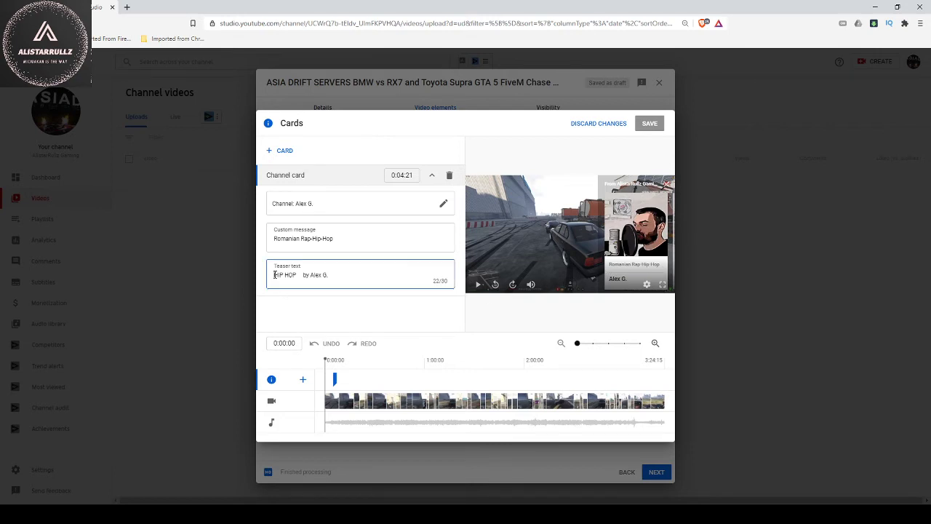
pyautogui.moveTo(274, 275); pyautogui.dragTo(334, 275)
pyautogui.click(353, 279)
pyautogui.click(411, 311)
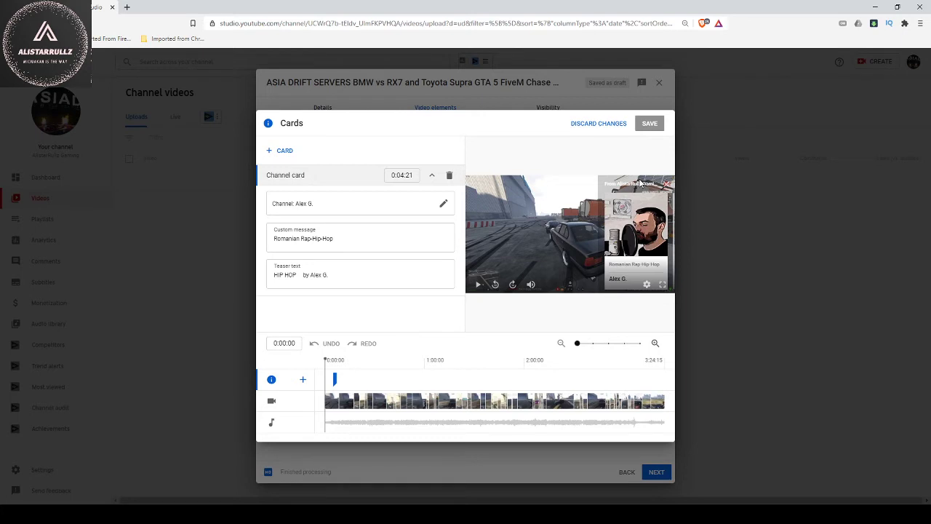
pyautogui.click(594, 126)
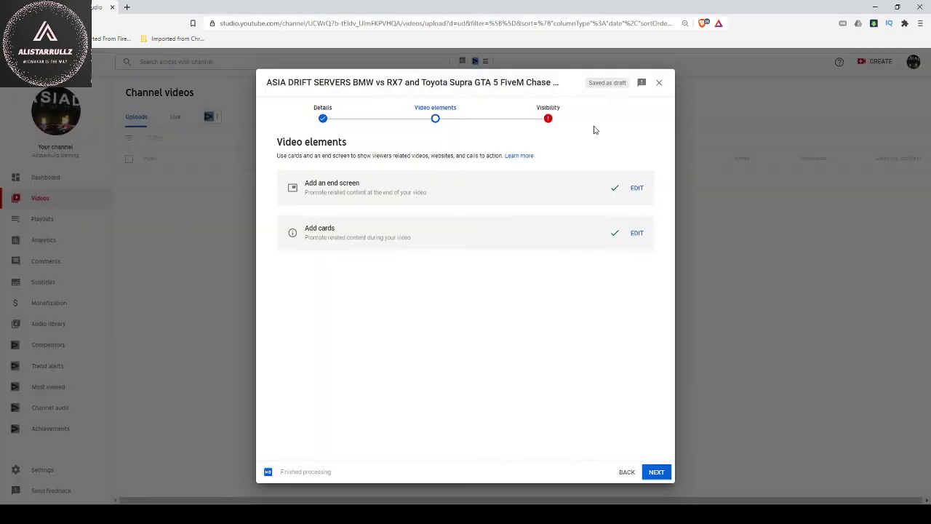
# - Open the draft's end screen editor and examine the Supra Madness video element, the player settings and the preview grid overlay
pyautogui.click(634, 187)
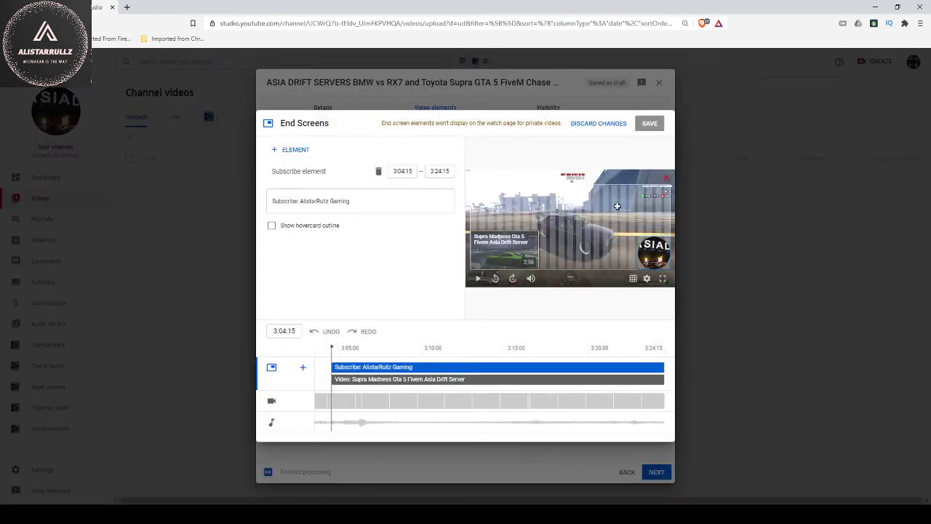
pyautogui.click(501, 259)
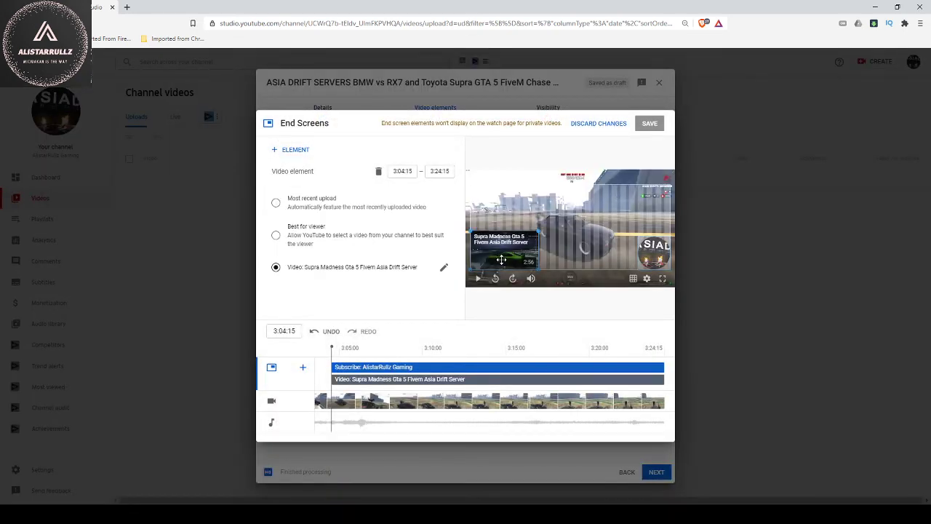
pyautogui.click(632, 278)
pyautogui.click(608, 278)
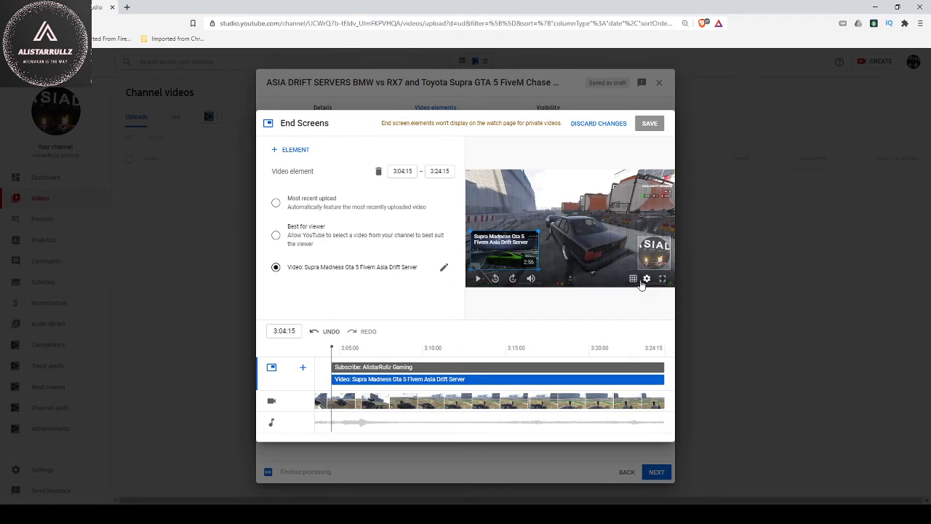
pyautogui.click(646, 278)
pyautogui.click(560, 304)
pyautogui.click(633, 279)
pyautogui.click(633, 279)
pyautogui.click(632, 279)
pyautogui.click(604, 301)
# - Compare the end screen's subscribe and video elements, scrubbing the preview to about 3:19 and 3:17 on the timeline
pyautogui.click(651, 252)
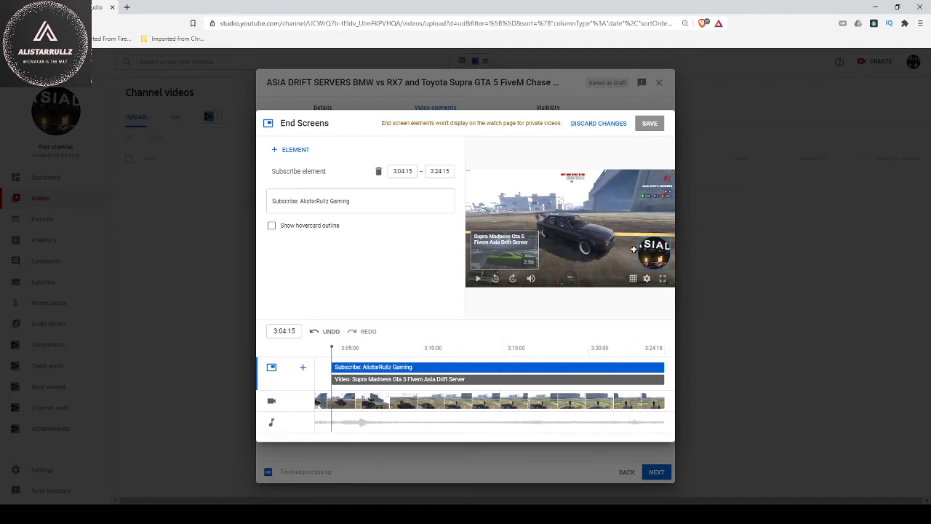
pyautogui.click(493, 251)
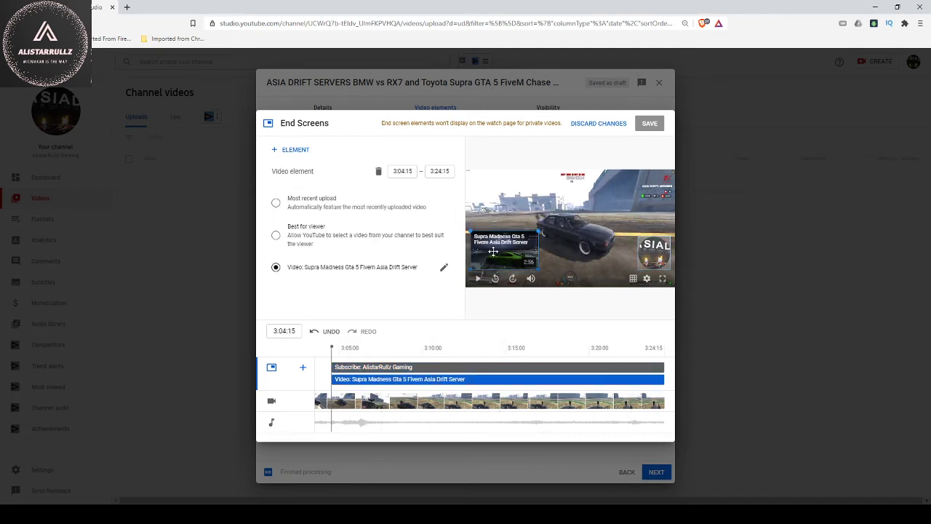
pyautogui.click(656, 251)
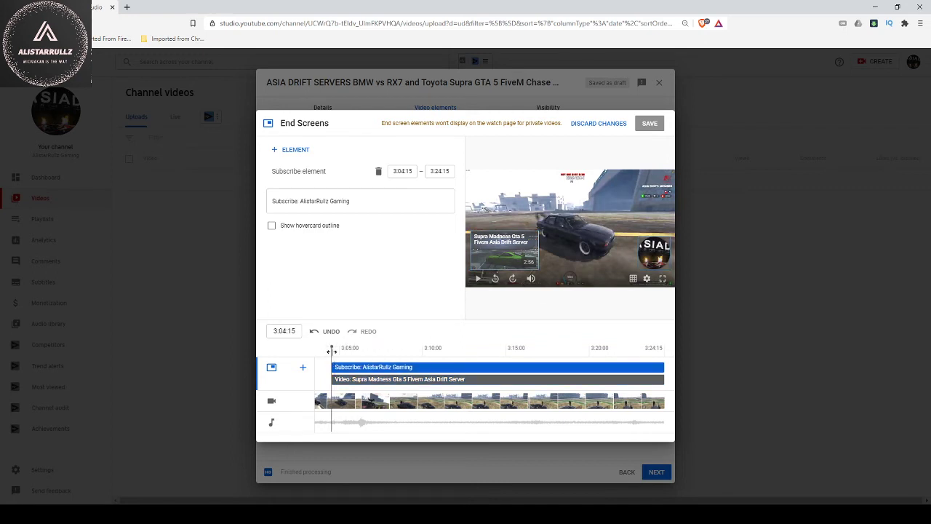
pyautogui.moveTo(331, 352); pyautogui.dragTo(581, 357)
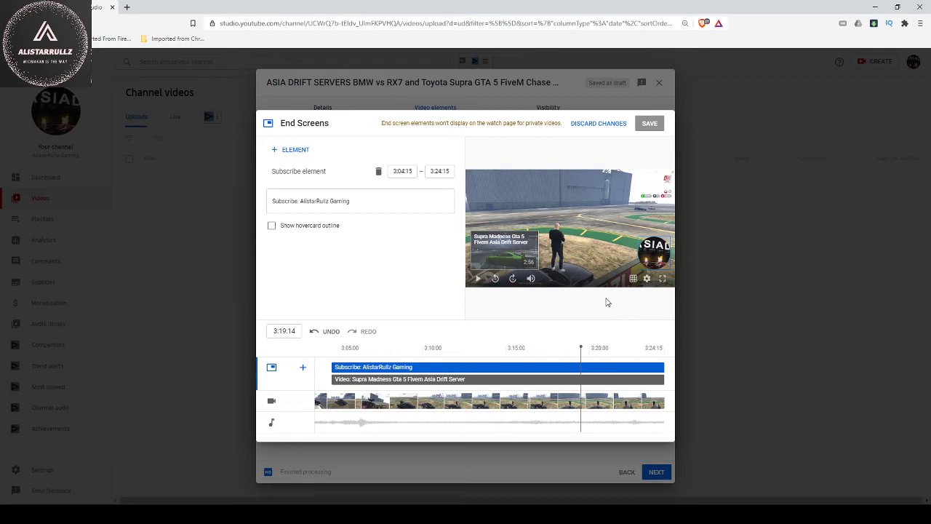
pyautogui.click(517, 254)
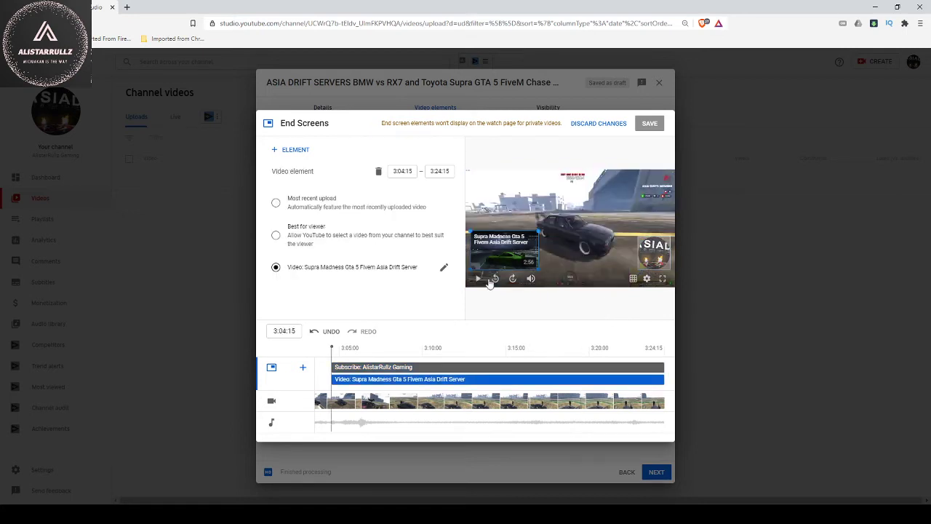
pyautogui.moveTo(330, 351); pyautogui.dragTo(555, 352)
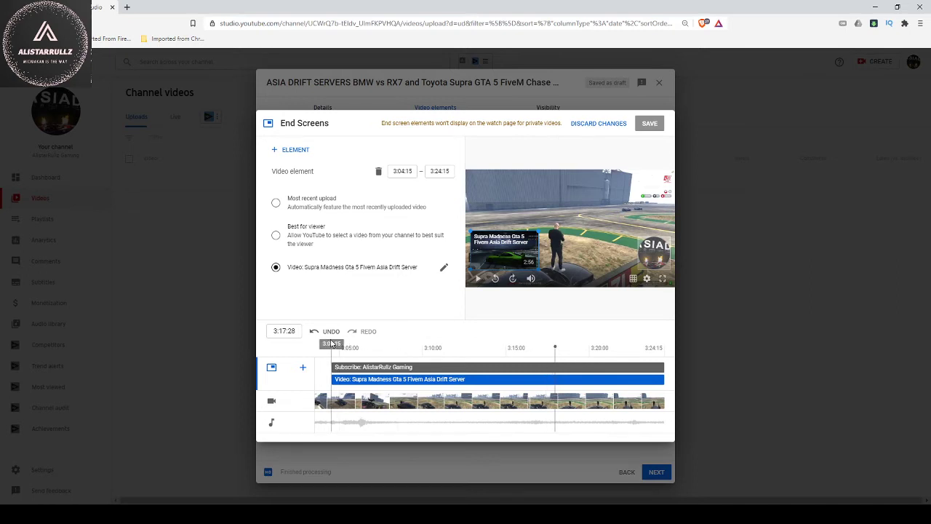
# - Add another video element to the end screen and place it near the upper middle of the video frame
pyautogui.click(294, 150)
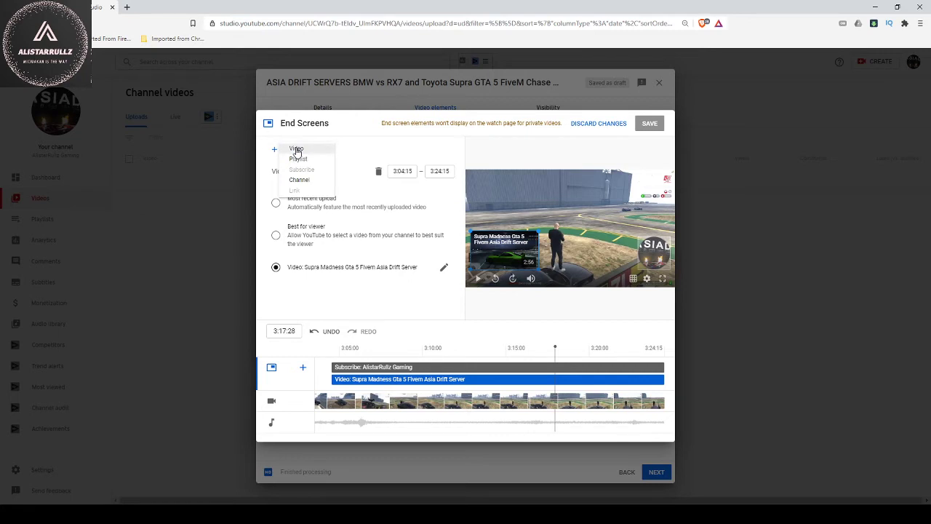
pyautogui.click(295, 151)
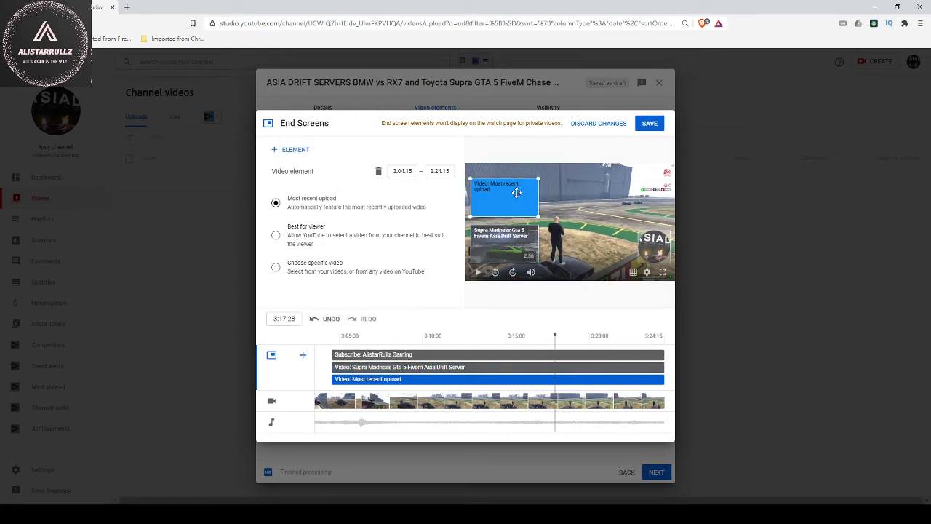
pyautogui.moveTo(513, 185); pyautogui.dragTo(555, 183)
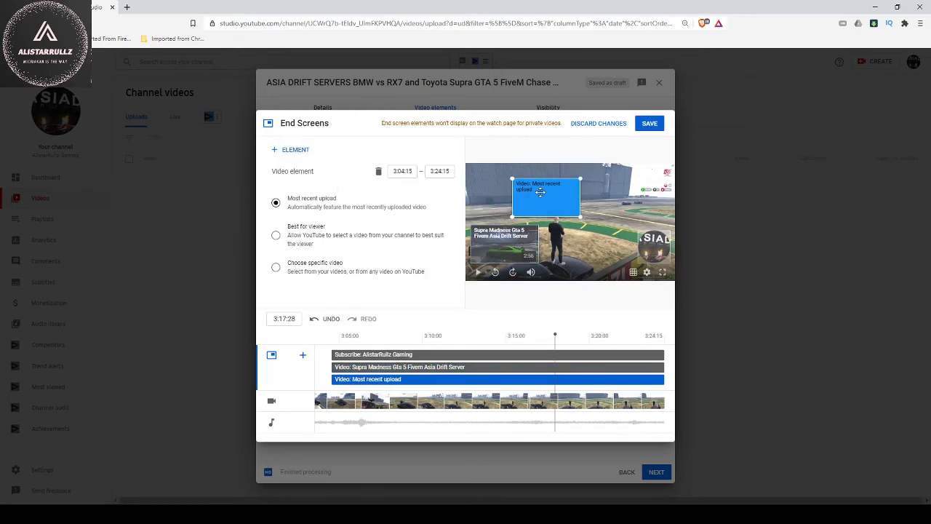
# - Set the new end screen element to the channel's In memoriam GTA 5 FiveM tribute video and save the end screen
pyautogui.click(308, 272)
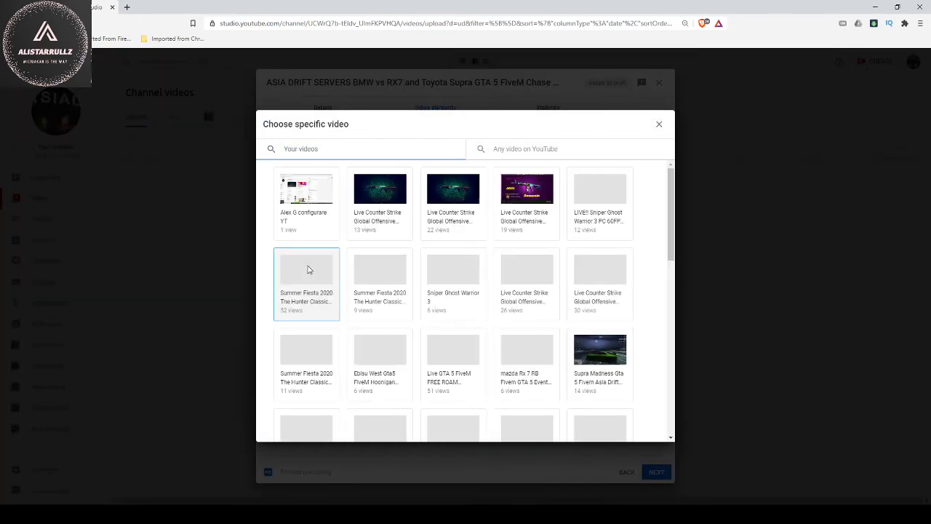
pyautogui.scroll(-4, 386, 280)
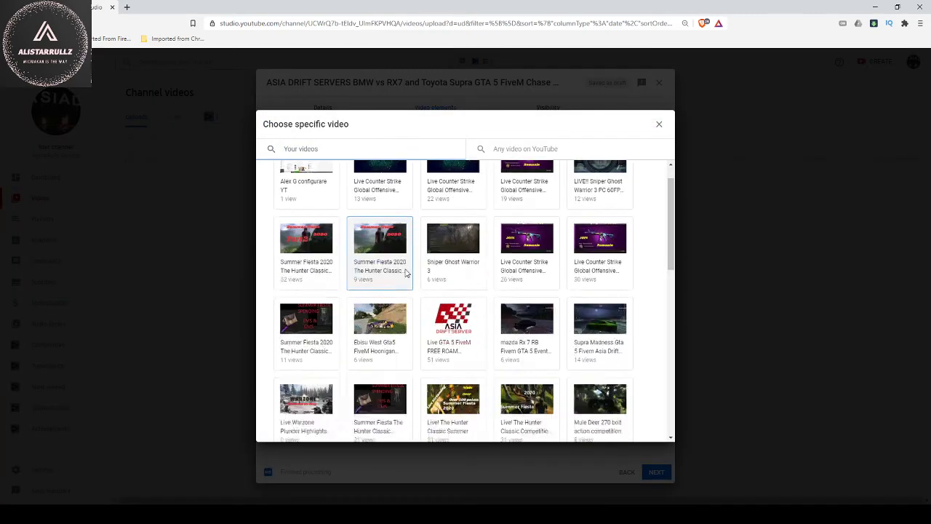
pyautogui.scroll(-3, 406, 273)
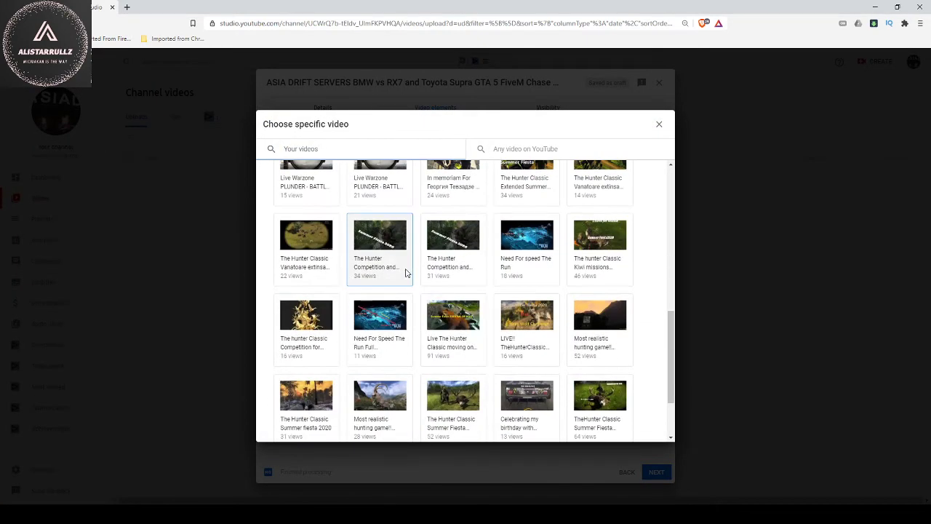
pyautogui.scroll(1, 406, 273)
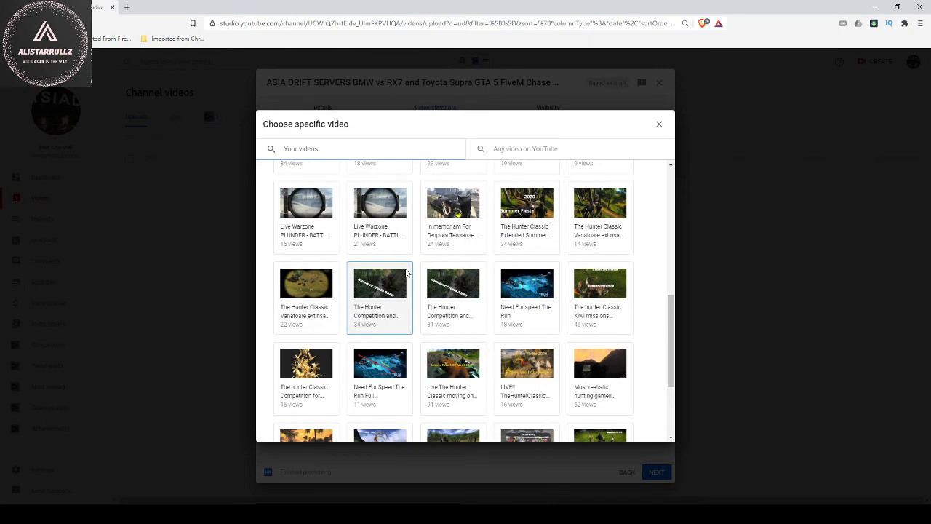
pyautogui.click(460, 205)
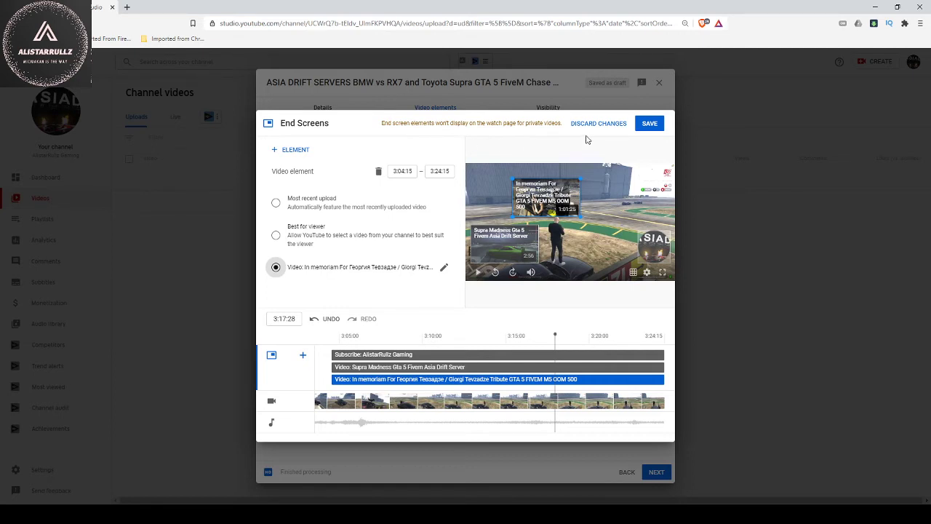
pyautogui.click(651, 128)
pyautogui.click(649, 127)
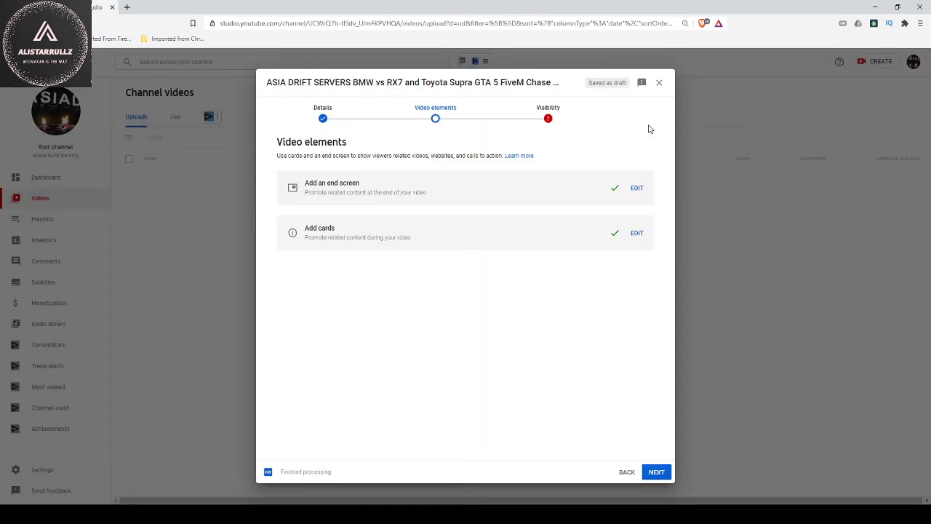
# - Schedule the draft as a Premiere for Aug 30, 2020 at 12:15 AM and close the share dialog
pyautogui.click(551, 121)
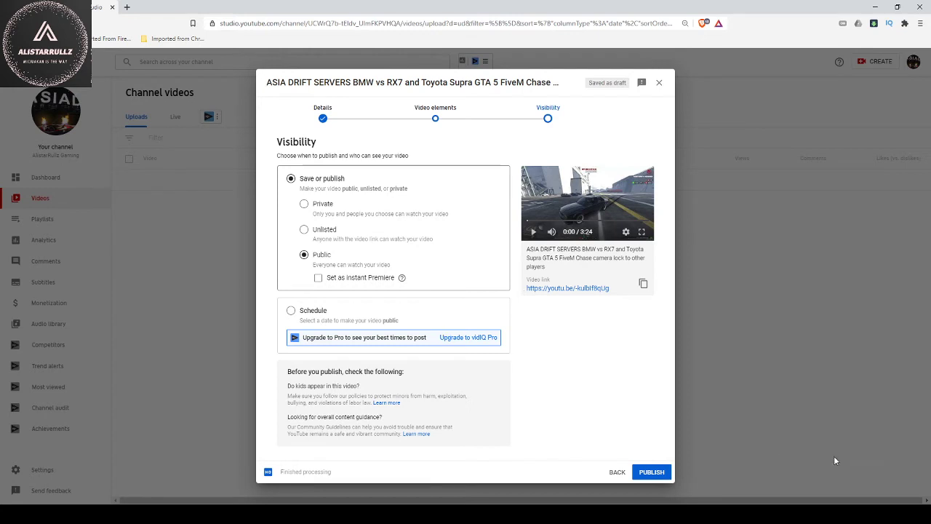
pyautogui.click(292, 310)
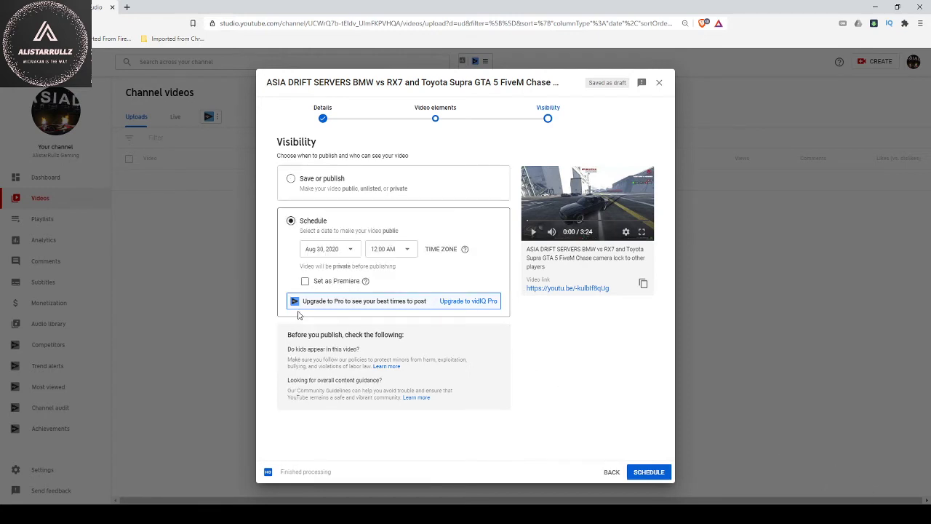
pyautogui.click(411, 250)
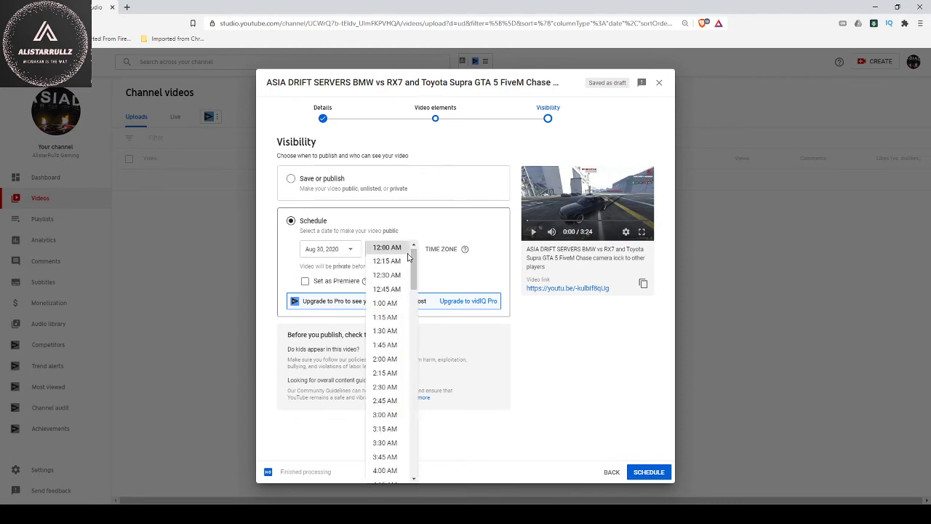
pyautogui.click(391, 302)
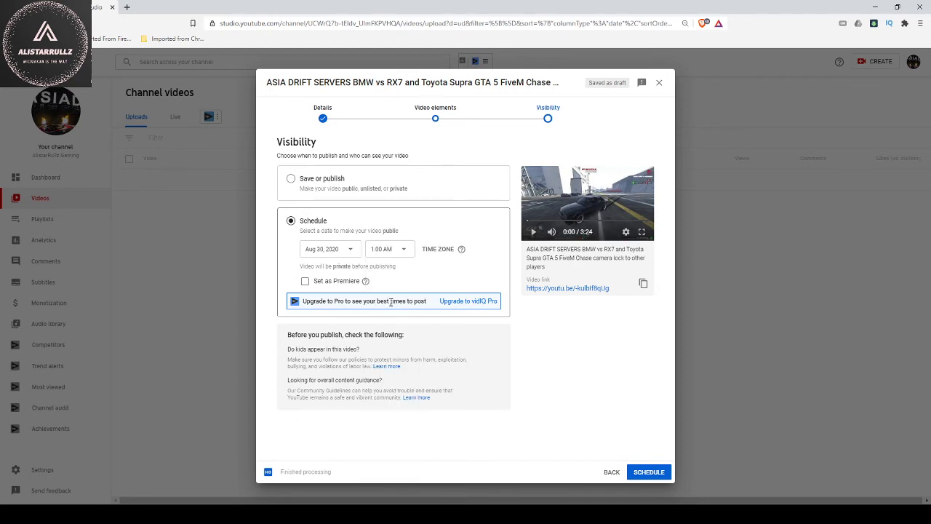
pyautogui.click(408, 254)
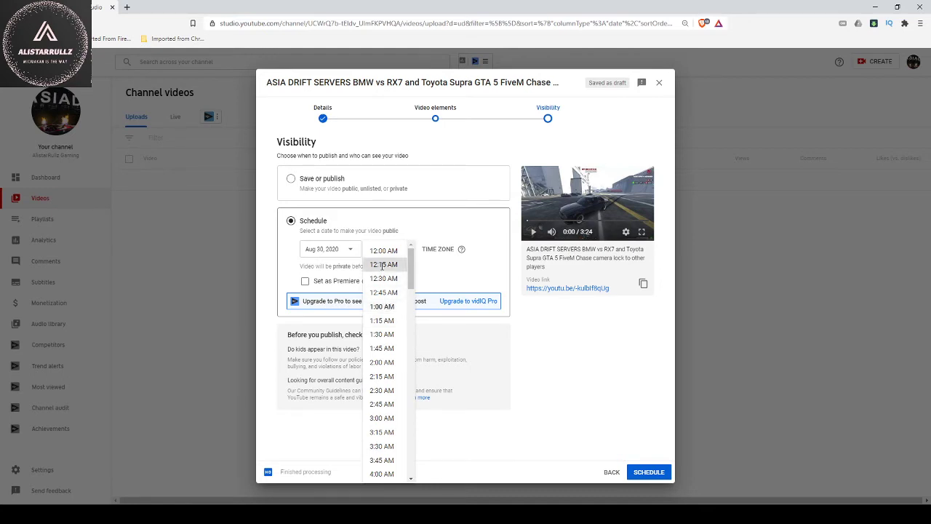
pyautogui.click(382, 265)
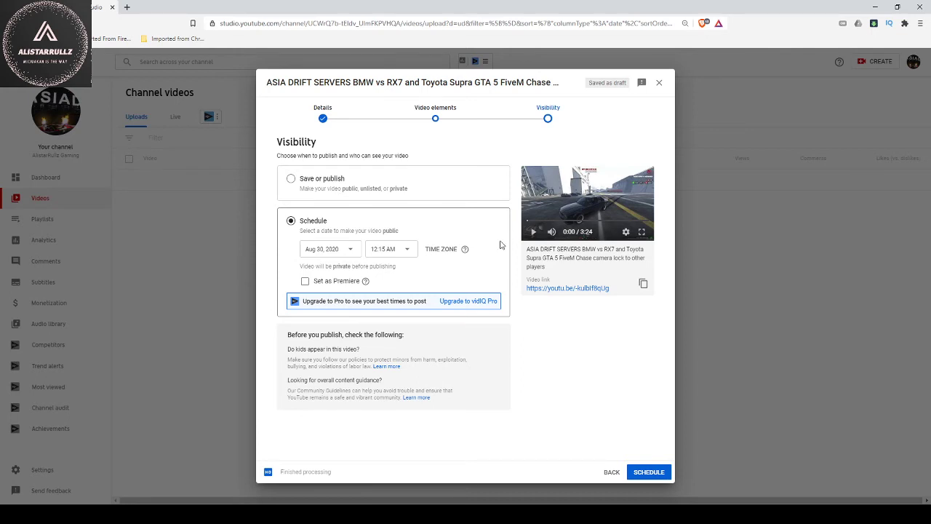
pyautogui.click(305, 282)
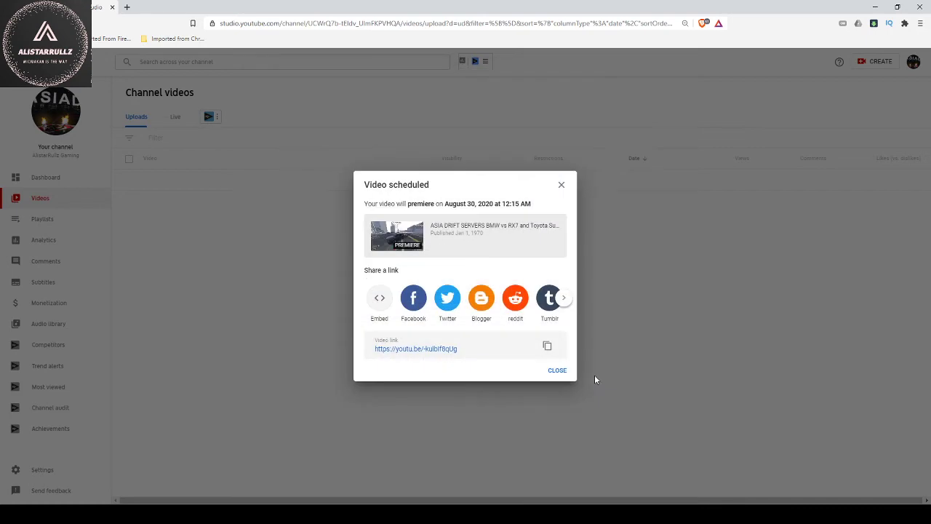
pyautogui.click(556, 371)
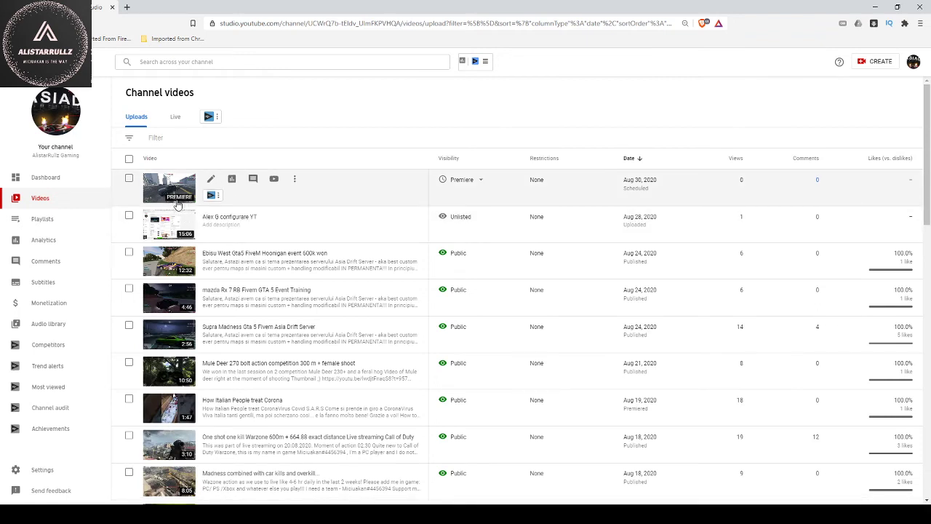
# - Check the Premiere's scheduled date in the video list and open its video details to review the audience setting and tags
pyautogui.tripleClick(627, 191)
pyautogui.click(613, 191)
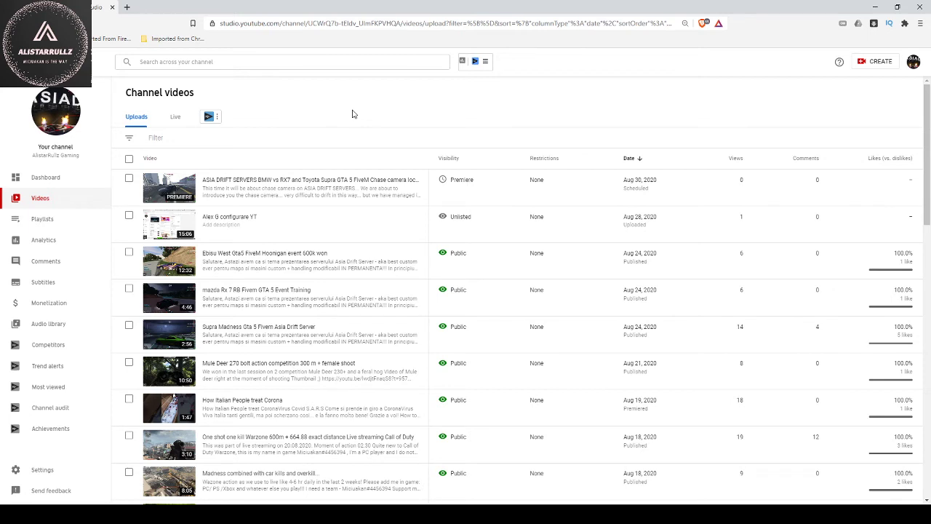
pyautogui.moveTo(325, 183)
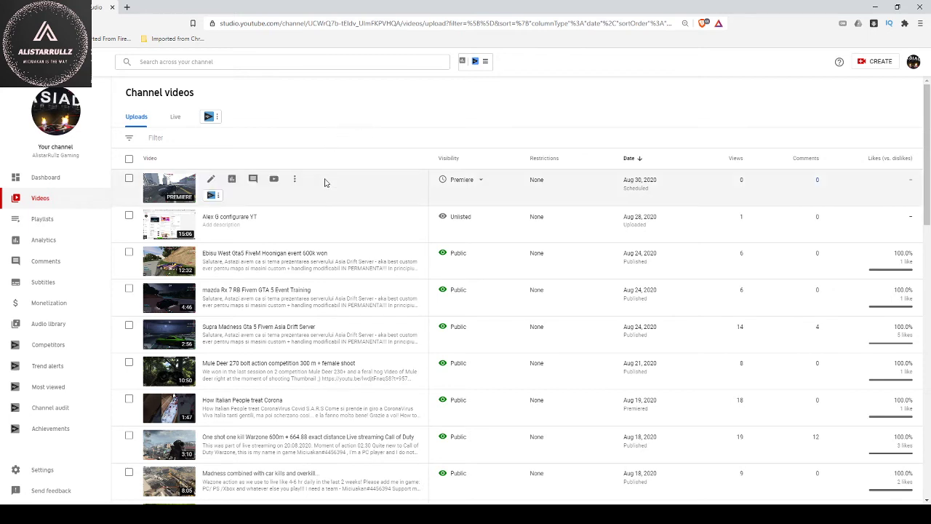
pyautogui.click(211, 182)
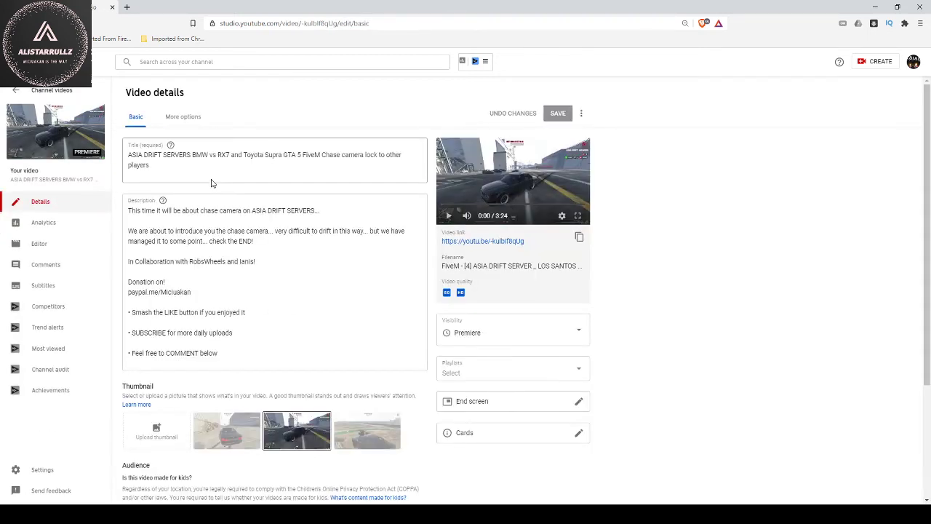
pyautogui.scroll(-5, 516, 306)
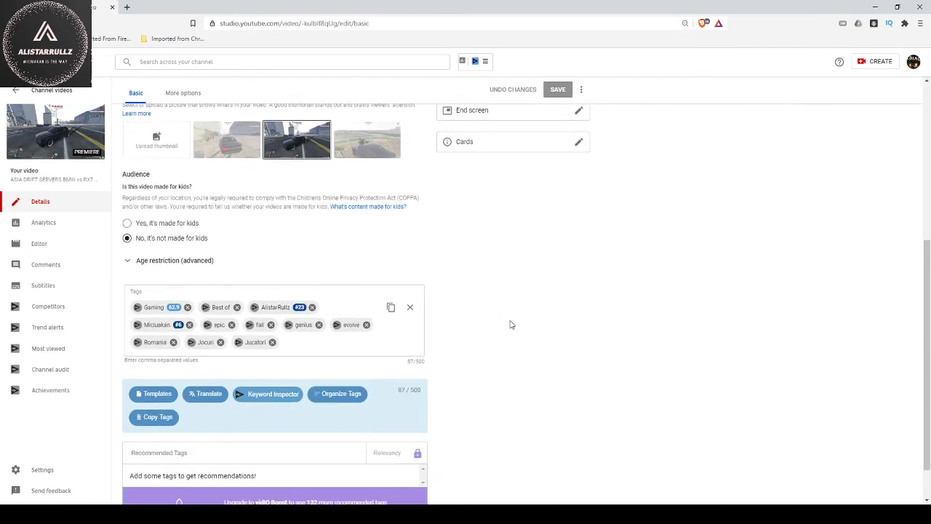
# - Review the Premiere video's title, description, thumbnail, audience setting, tags and vidIQ SEO score for possible tag improvements
pyautogui.scroll(-3, 572, 297)
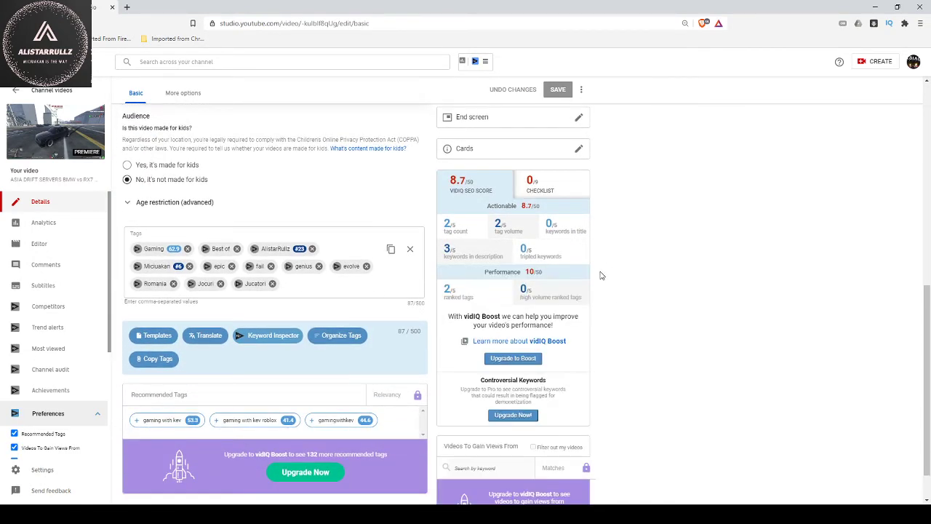
pyautogui.scroll(-1, 601, 274)
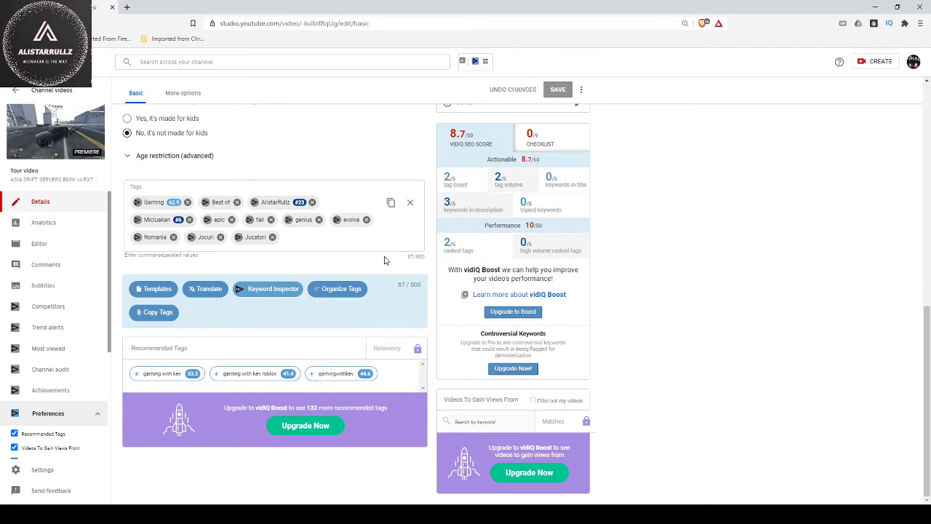
pyautogui.scroll(2, 326, 240)
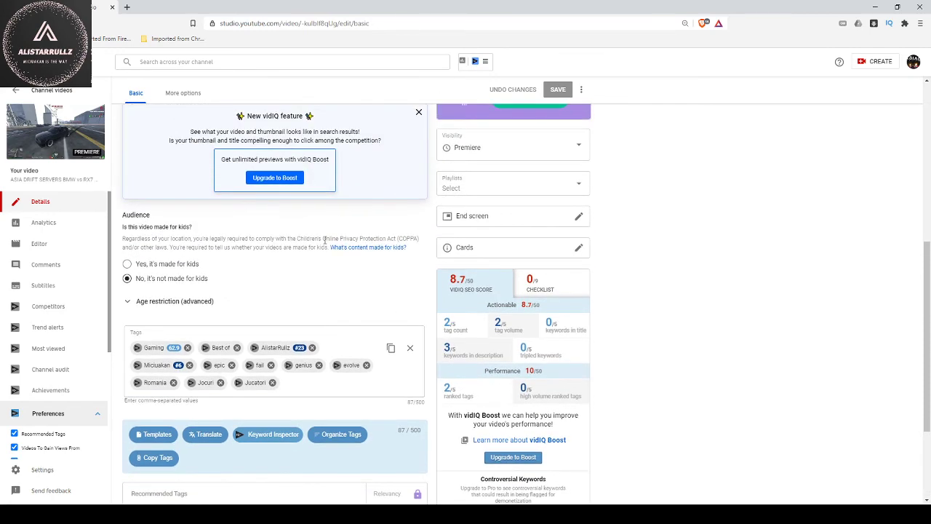
pyautogui.scroll(5, 327, 238)
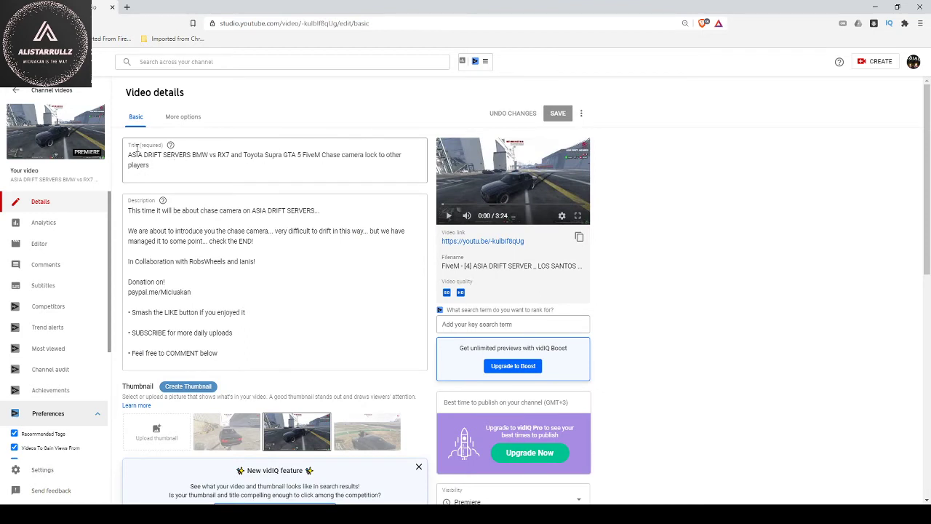
pyautogui.click(246, 168)
pyautogui.scroll(-5, 248, 171)
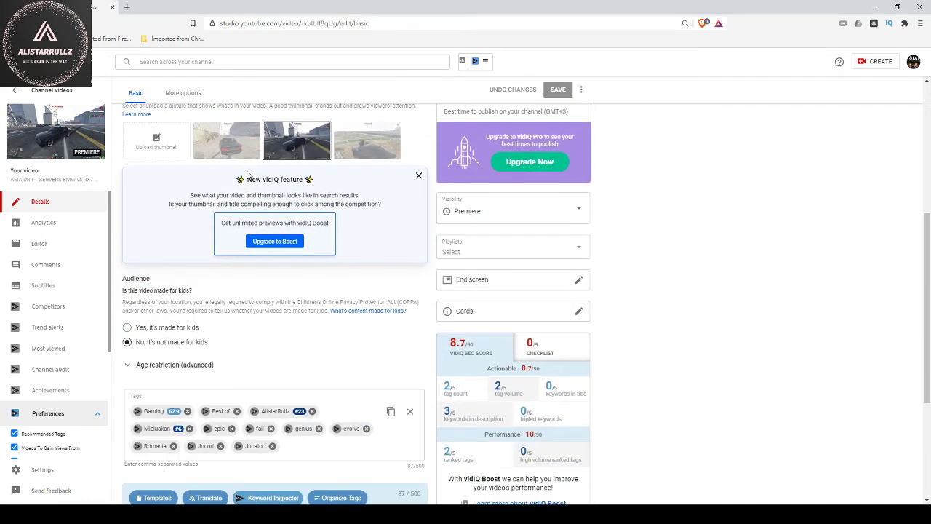
pyautogui.scroll(3, 259, 175)
pyautogui.scroll(3, 259, 175)
pyautogui.scroll(-4, 364, 182)
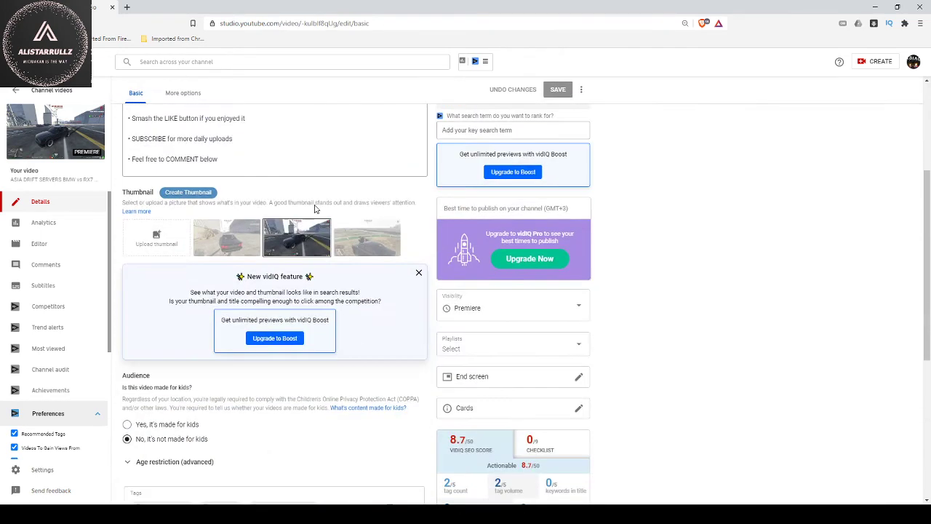
pyautogui.scroll(-3, 315, 205)
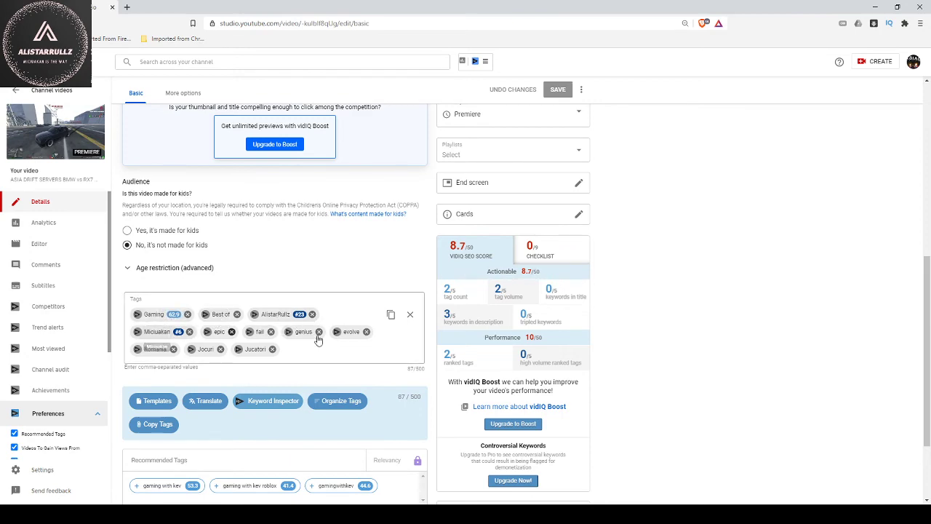
# - Add the tag "Asia Drift server" to the video, based on the opening words of its title
pyautogui.scroll(3, 316, 334)
pyautogui.scroll(3, 356, 291)
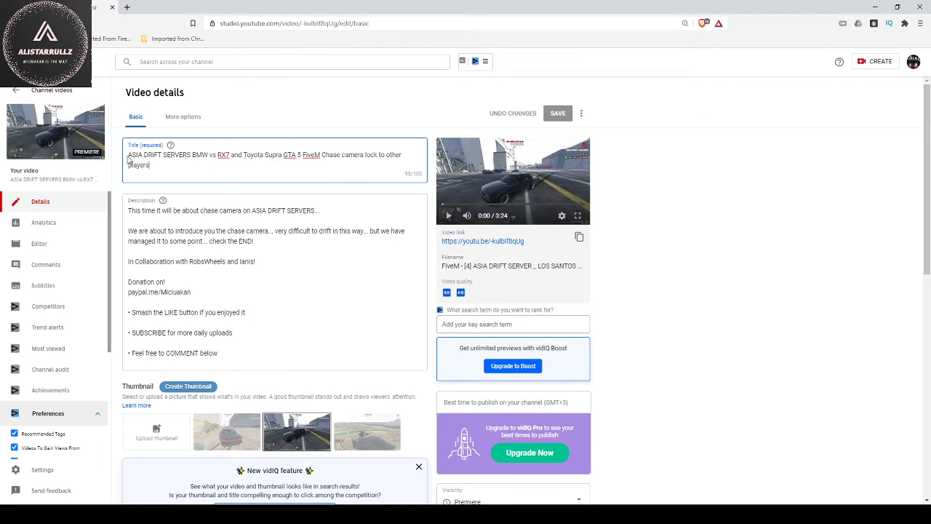
pyautogui.moveTo(128, 155); pyautogui.dragTo(196, 157)
pyautogui.scroll(-8, 288, 242)
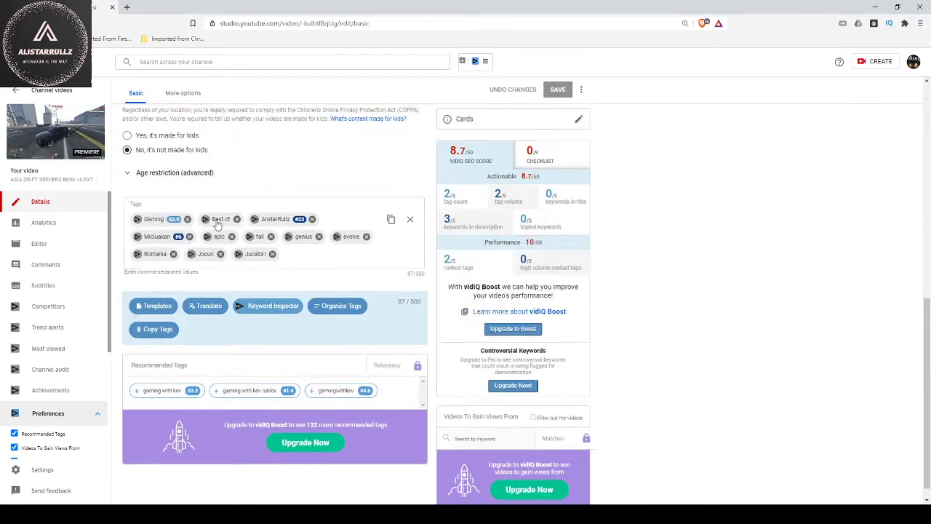
pyautogui.click(289, 240)
pyautogui.write('Asia Drift')
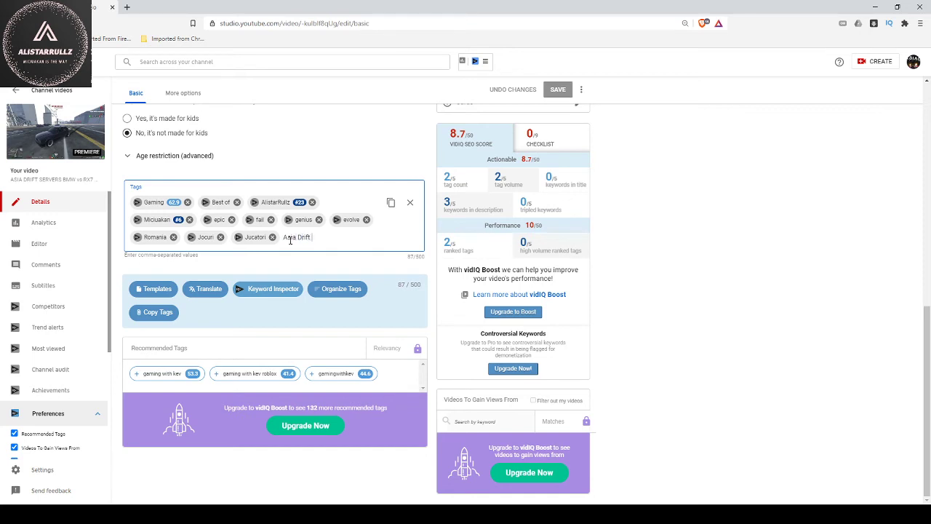
pyautogui.write(' server')
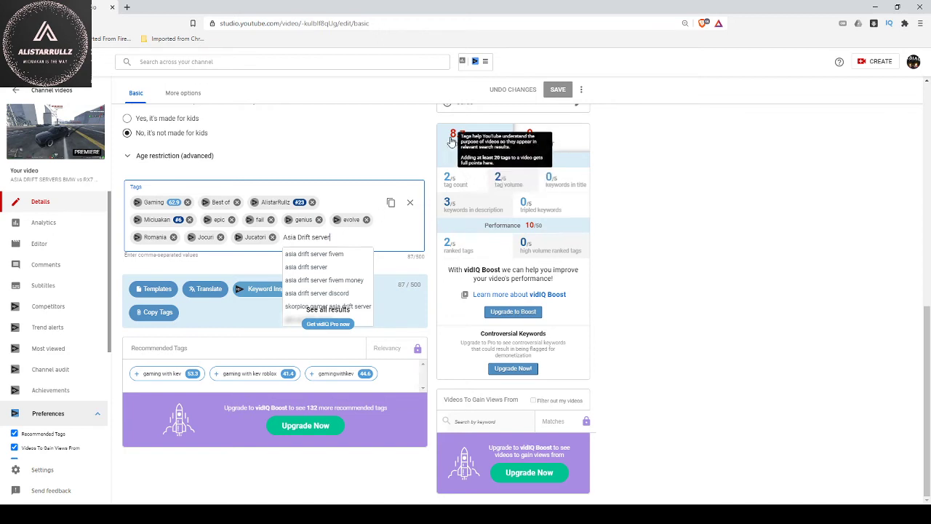
pyautogui.press('Return')
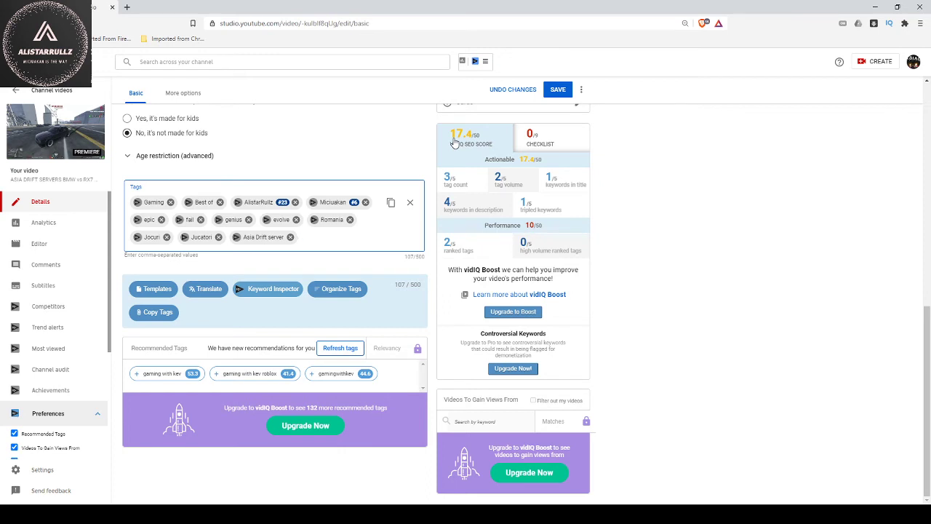
# - Look through the vidIQ checklist for the video and return to the SEO score breakdown
pyautogui.click(557, 139)
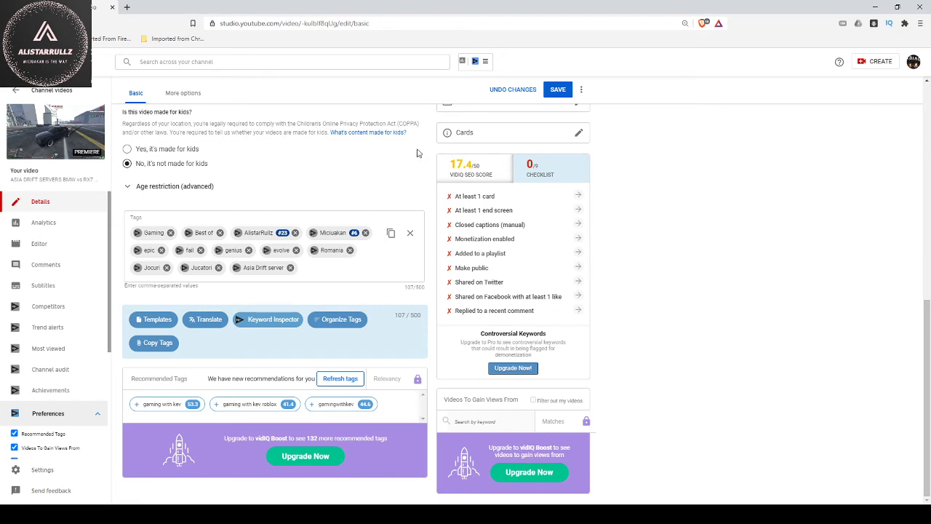
pyautogui.click(460, 168)
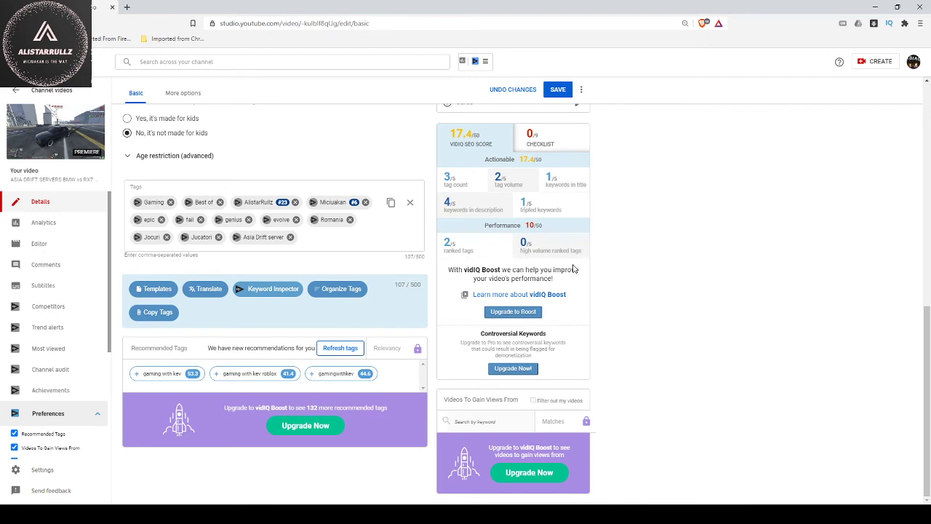
# - Check the video's title for more keywords and add the tag "Bmw"
pyautogui.click(332, 238)
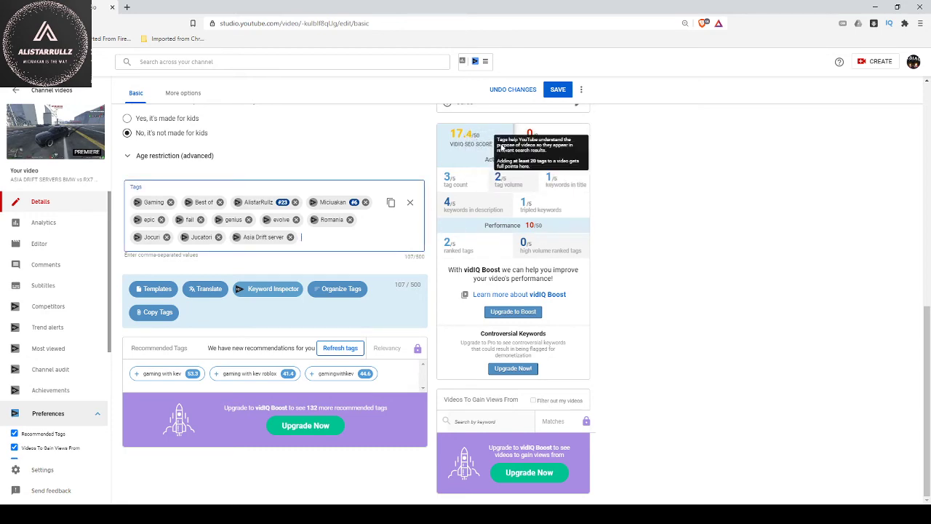
pyautogui.scroll(5, 343, 232)
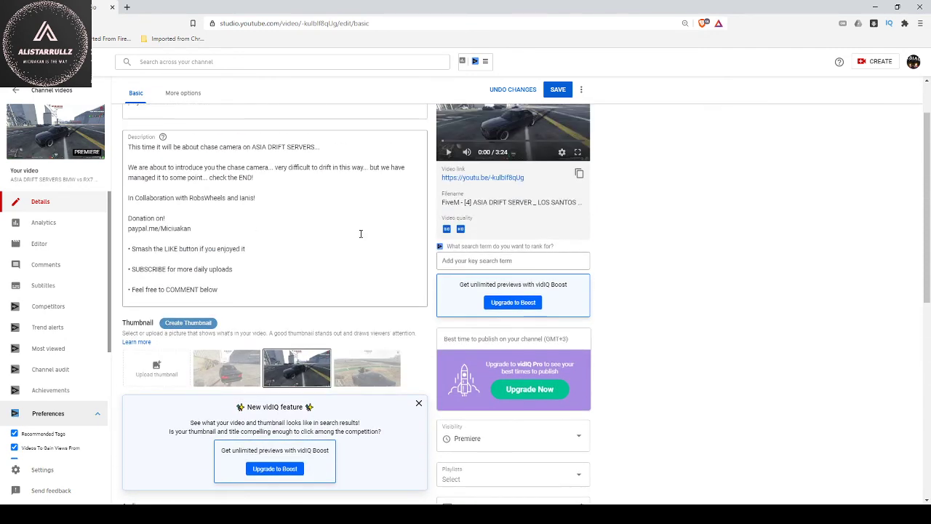
pyautogui.scroll(-5, 312, 240)
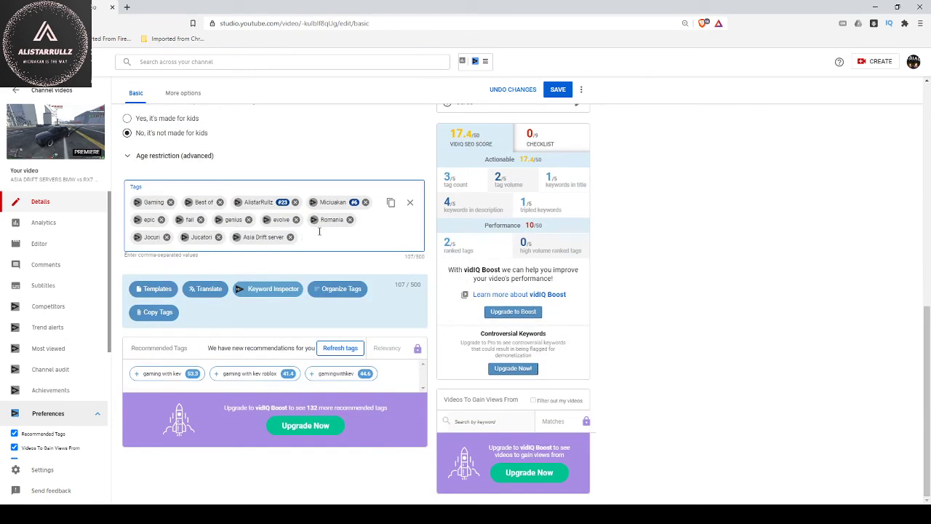
pyautogui.write('Bmw')
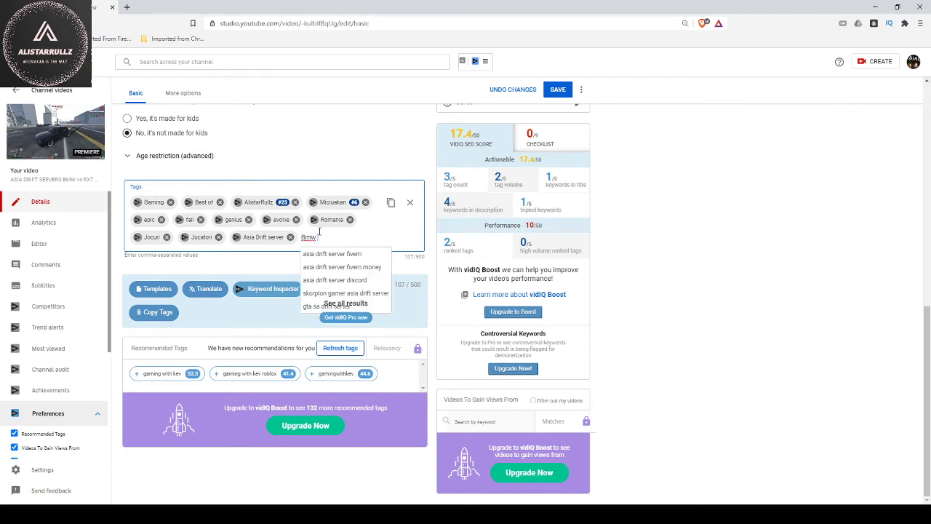
pyautogui.press('Return')
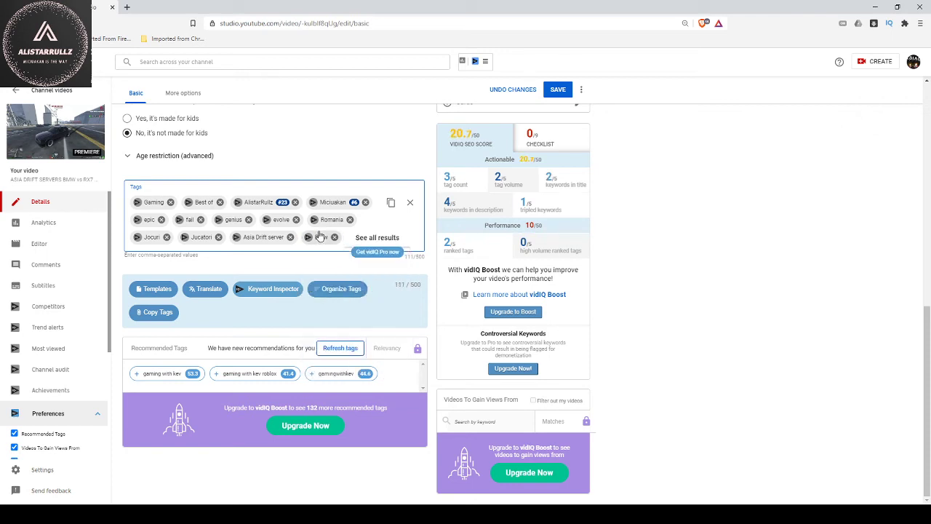
# - Add the car tags "Rx7" and "Toyota supra" to the video
pyautogui.write('Rx6')
pyautogui.press('BackSpace')
pyautogui.write('7')
pyautogui.press('Return')
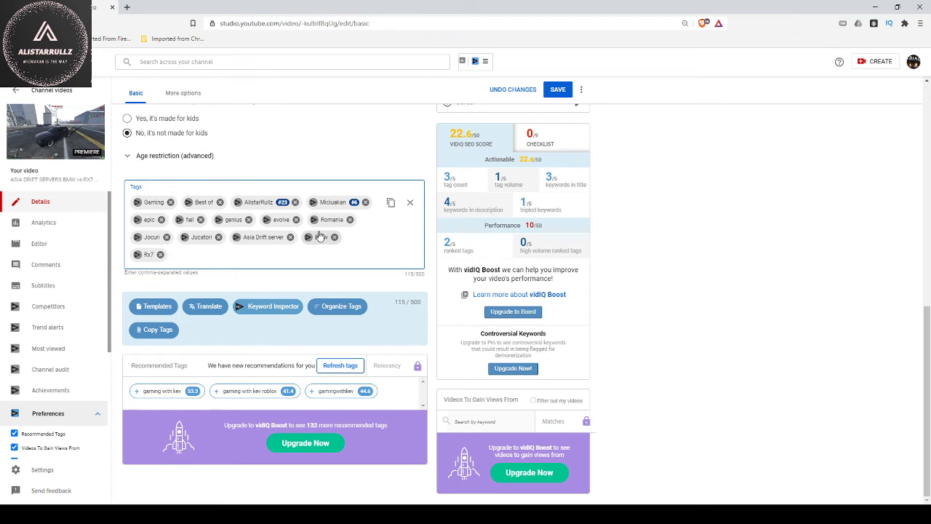
pyautogui.write('Toyo')
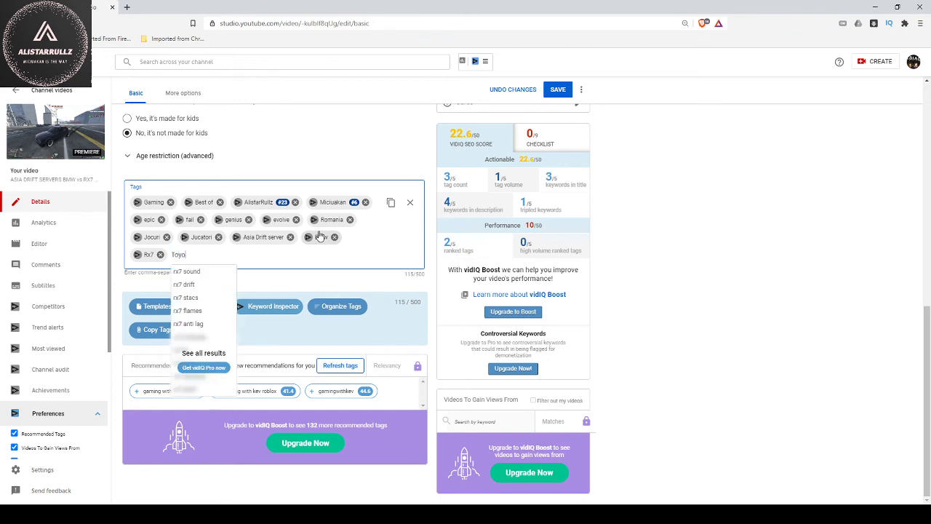
pyautogui.write('ta supra')
pyautogui.press('Return')
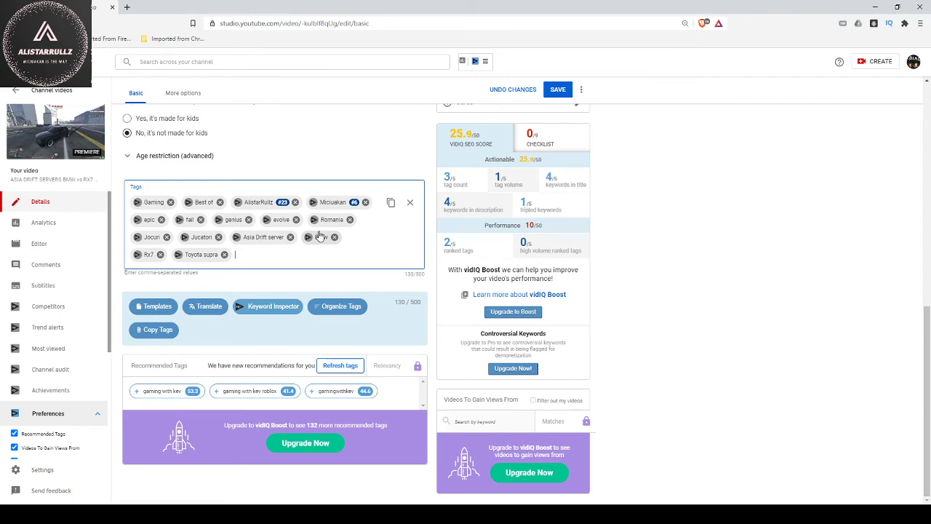
# - Pick the chase camera keyword from the video's title and add the tag "chase camera"
pyautogui.scroll(10, 320, 236)
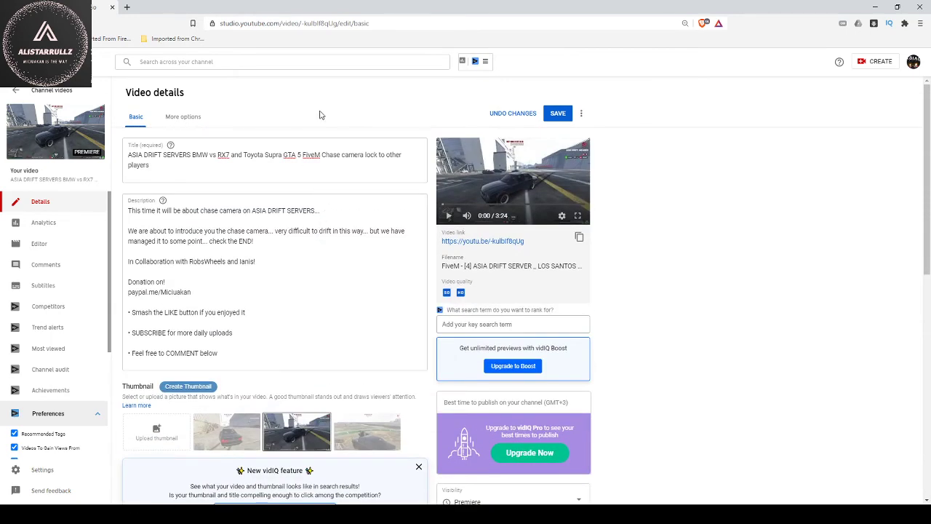
pyautogui.scroll(-10, 320, 109)
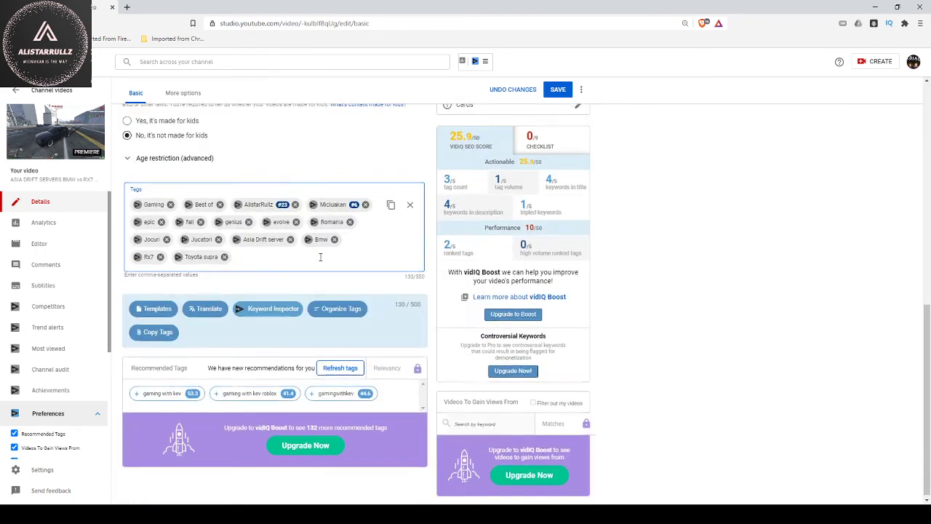
pyautogui.scroll(10, 320, 255)
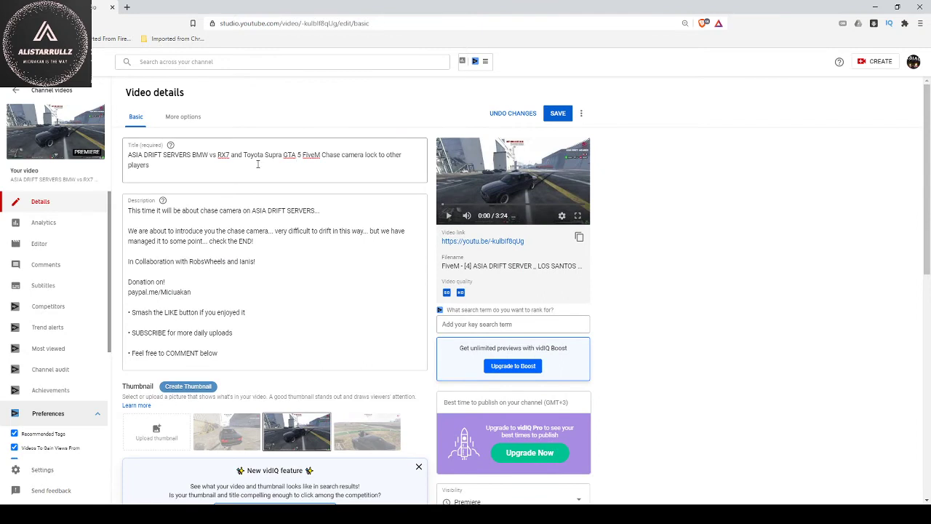
pyautogui.moveTo(322, 155); pyautogui.dragTo(370, 155)
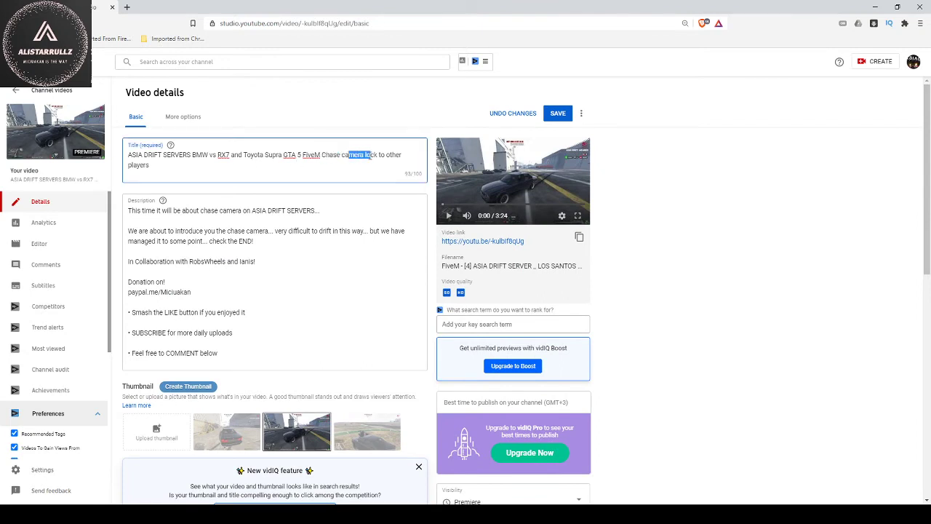
pyautogui.scroll(-10, 287, 266)
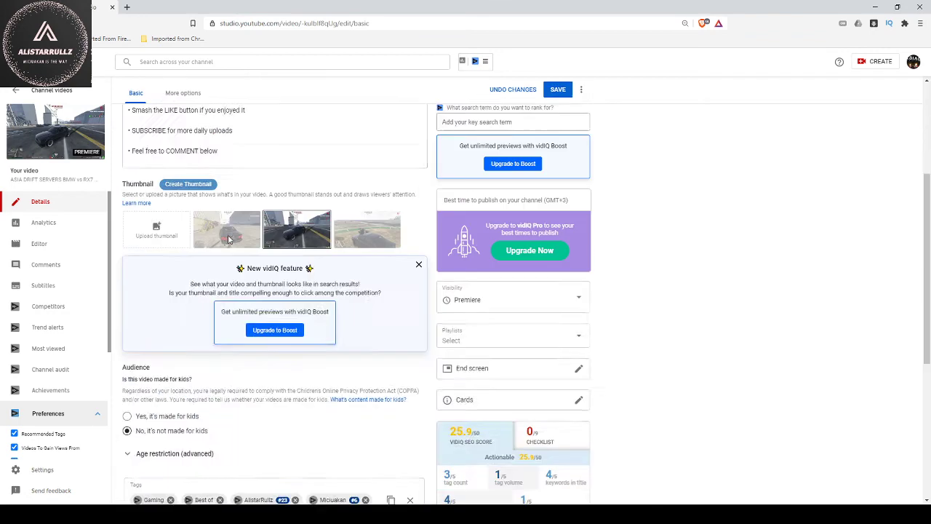
pyautogui.click(282, 259)
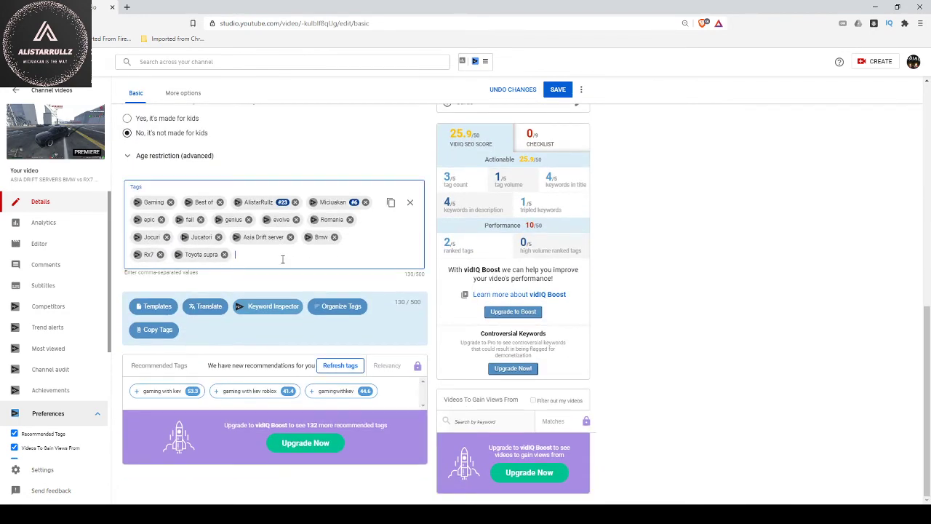
pyautogui.write('chase came')
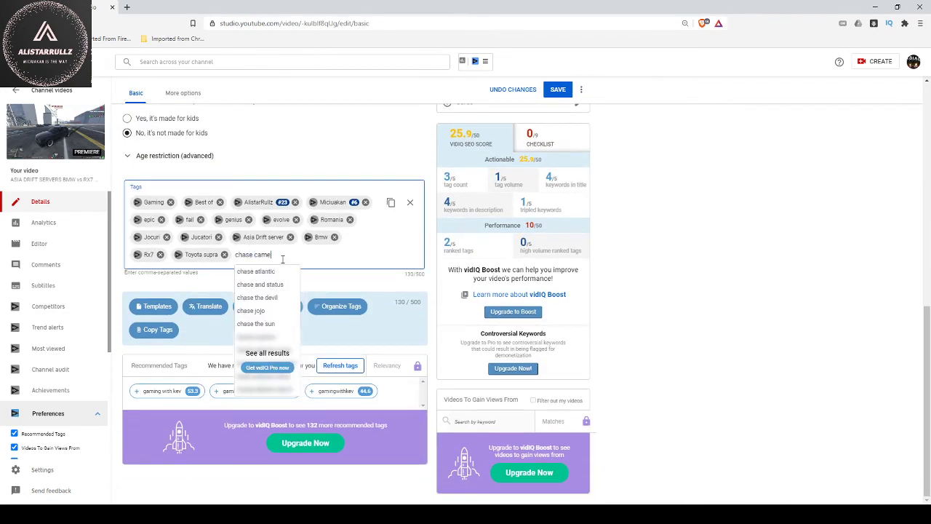
pyautogui.write('r')
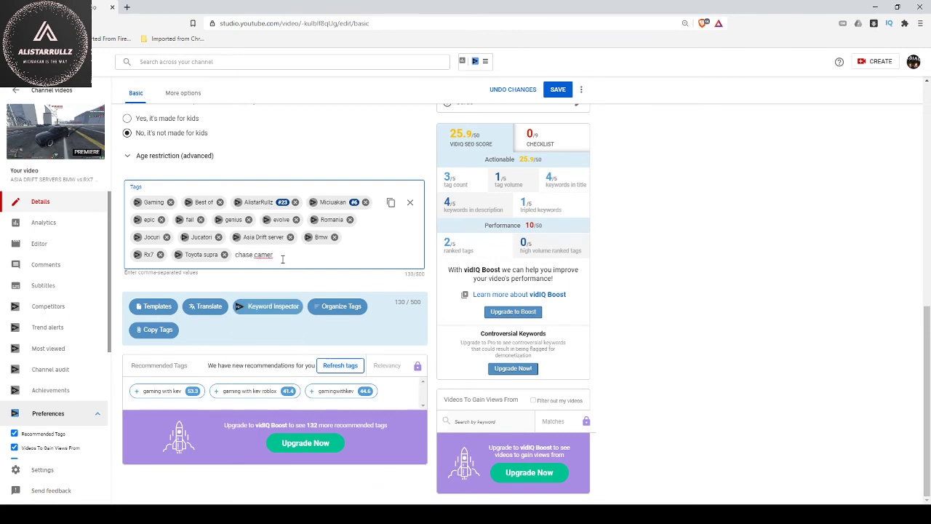
pyautogui.write('a')
pyautogui.press('Return')
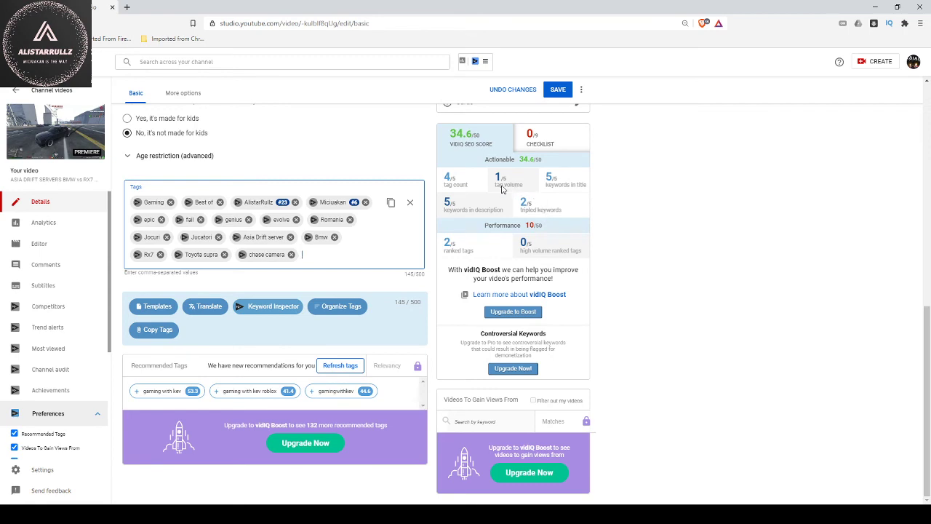
# - Check the video's title for another keyword and add the tag "lock"
pyautogui.moveTo(502, 222)
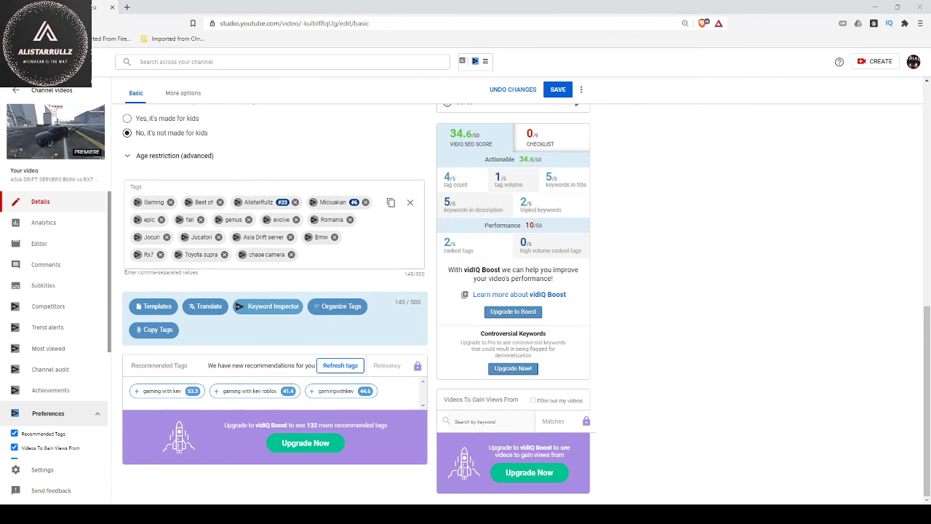
pyautogui.click(337, 255)
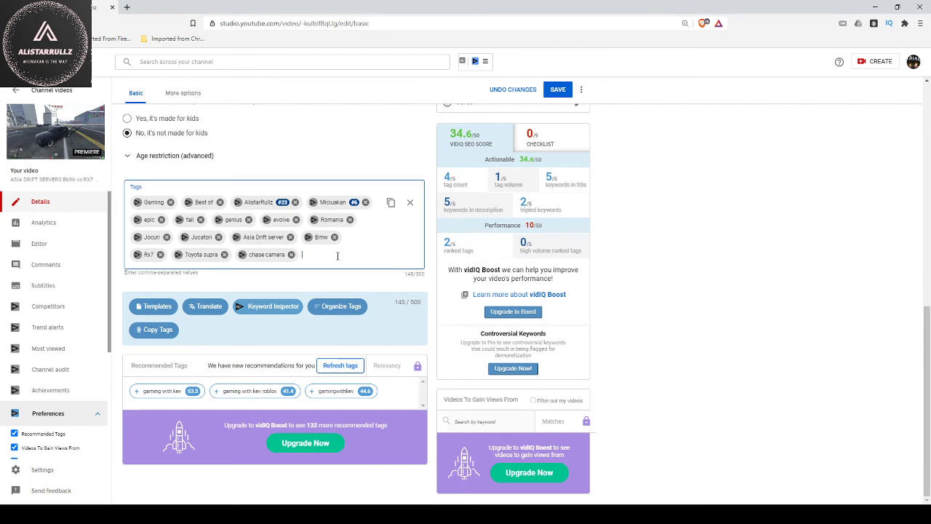
pyautogui.scroll(10, 337, 255)
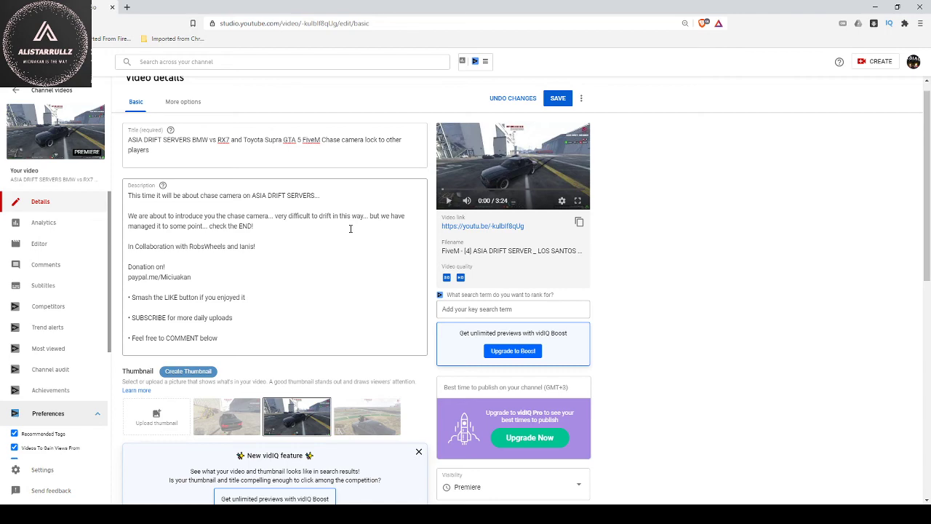
pyautogui.scroll(-10, 350, 229)
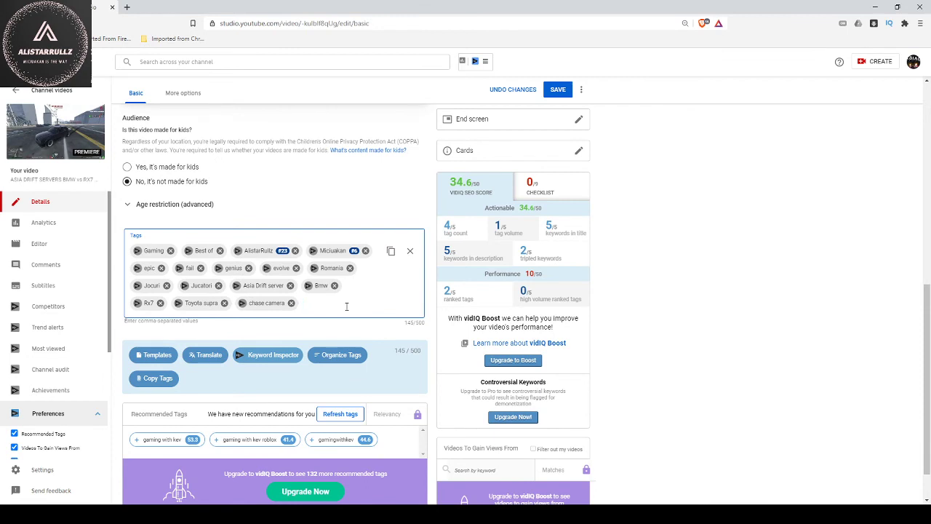
pyautogui.write('lock')
pyautogui.press('Return')
# - Pick the last keyword from the video's title and add the tag "players"
pyautogui.scroll(10, 338, 284)
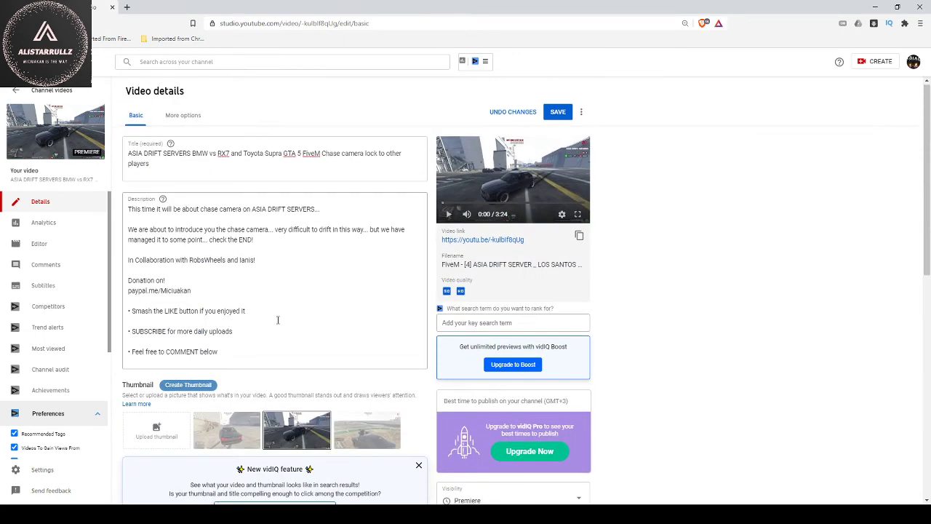
pyautogui.scroll(-10, 277, 320)
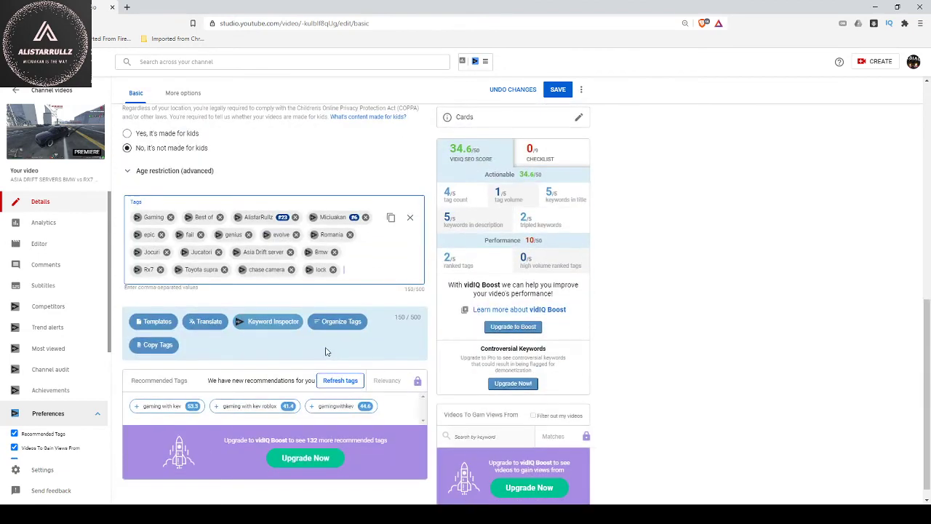
pyautogui.click(365, 270)
pyautogui.write('players')
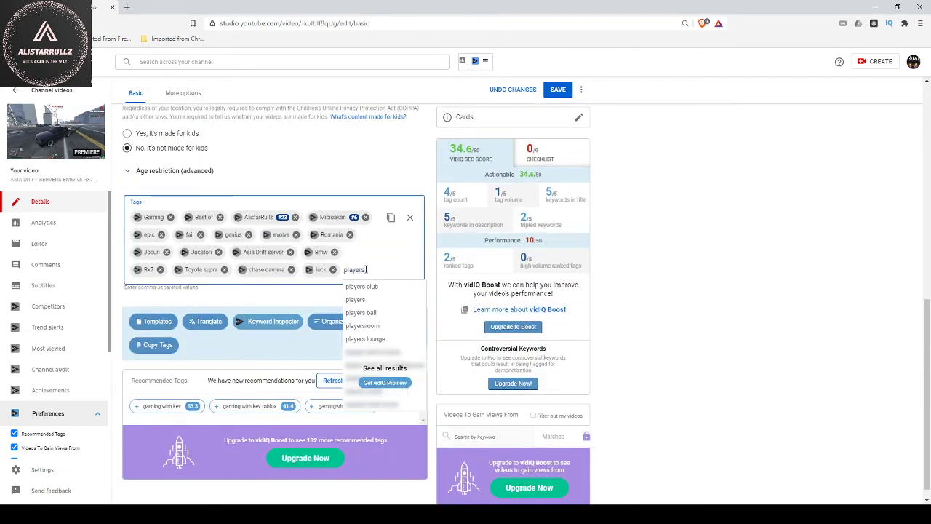
pyautogui.press('Return')
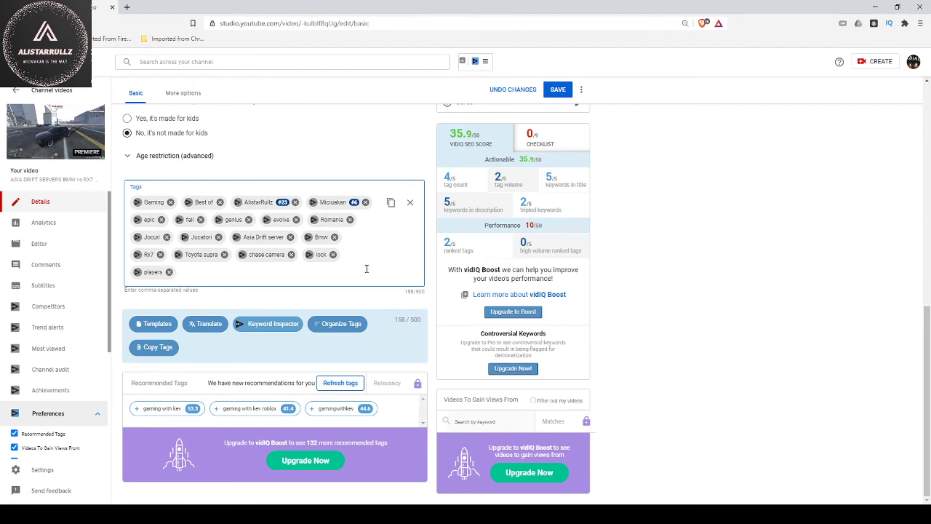
# - Check the tag count requirement, find the collaborating channel in the description, and add it as the tag "Robswheels"
pyautogui.scroll(5, 391, 210)
pyautogui.scroll(-3, 400, 239)
pyautogui.moveTo(452, 325)
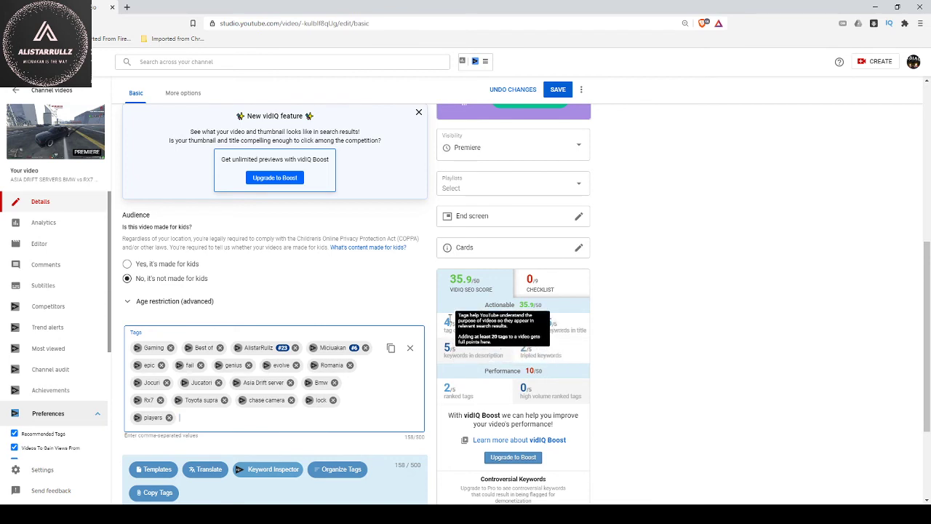
pyautogui.scroll(5, 291, 312)
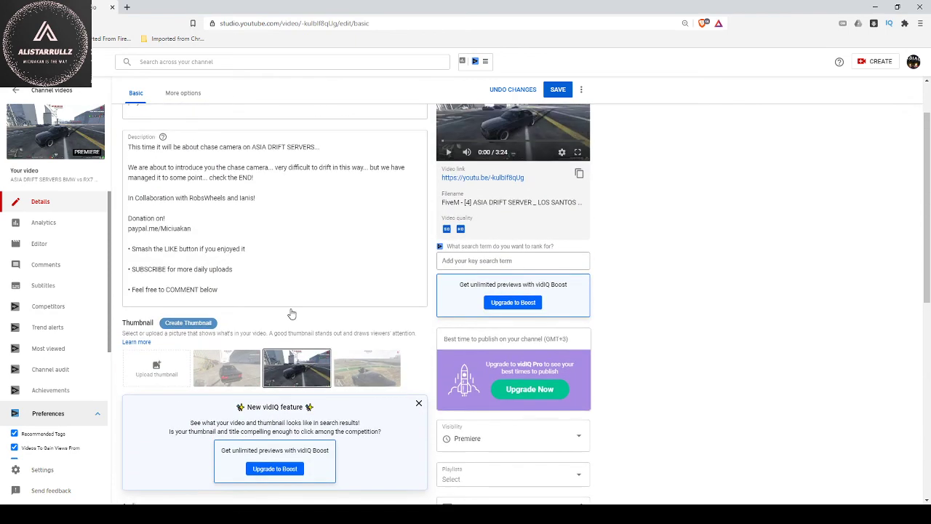
pyautogui.scroll(1, 291, 308)
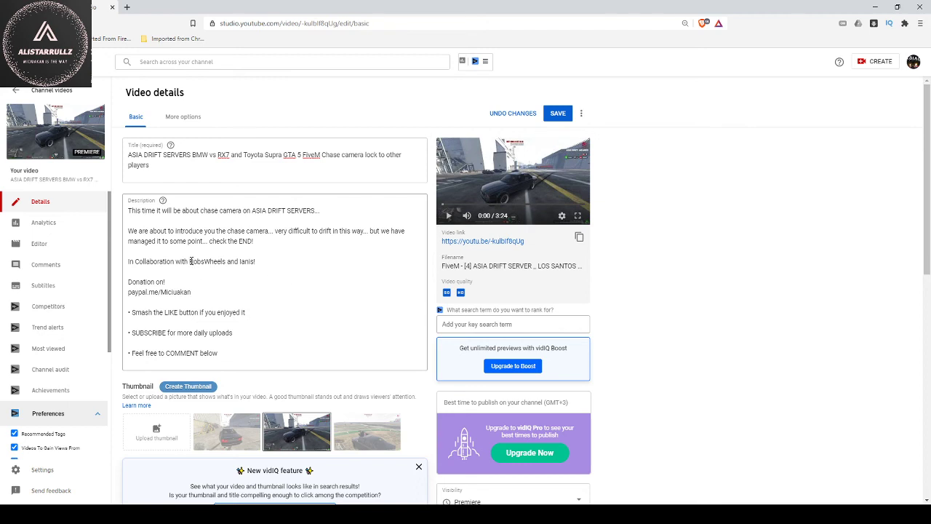
pyautogui.moveTo(190, 262); pyautogui.dragTo(227, 261)
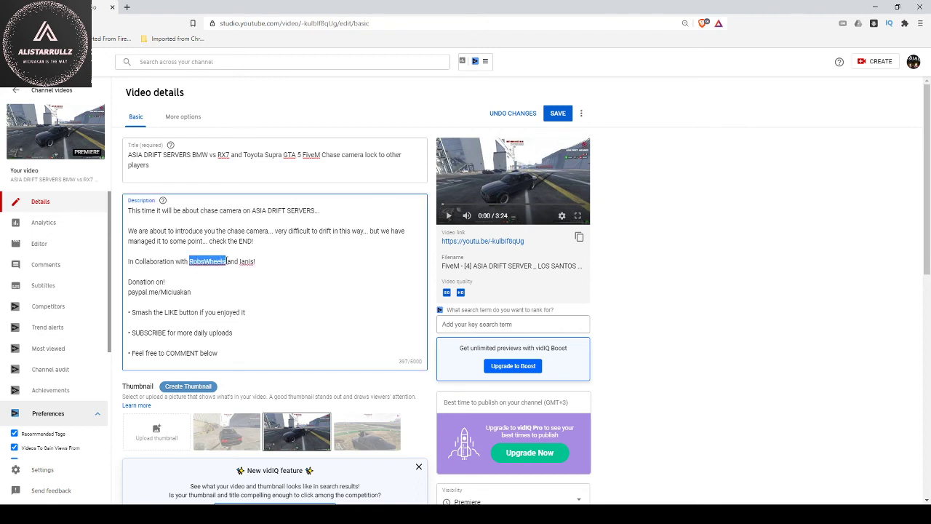
pyautogui.click(305, 288)
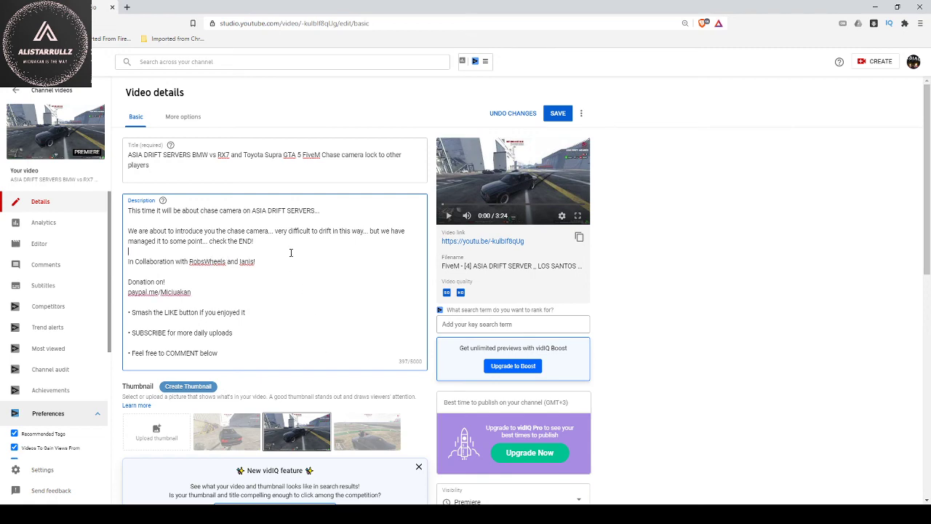
pyautogui.scroll(-10, 291, 276)
pyautogui.click(284, 274)
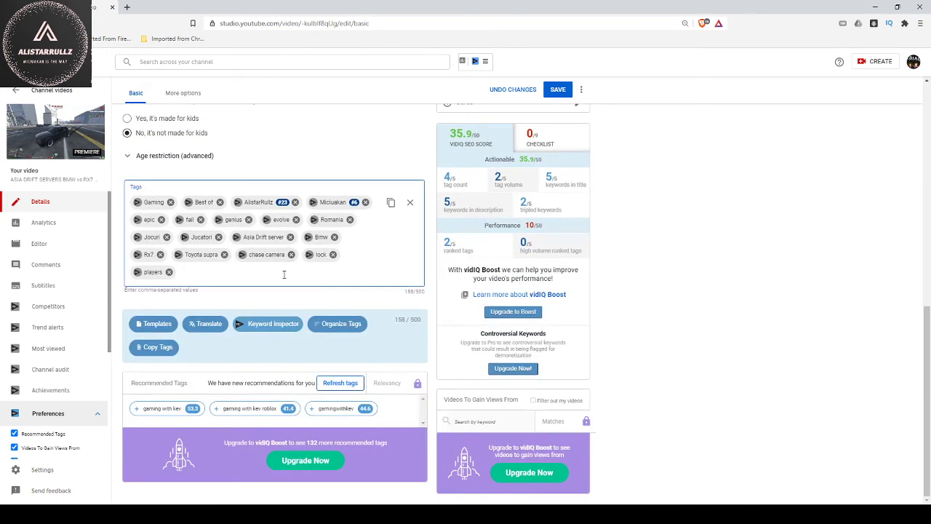
pyautogui.write('Robsw')
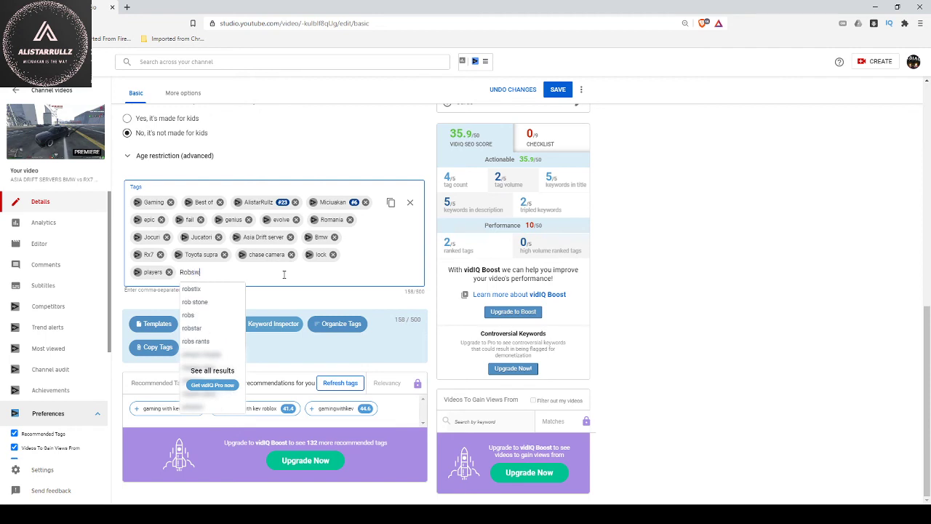
pyautogui.write('heels')
pyautogui.press('Return')
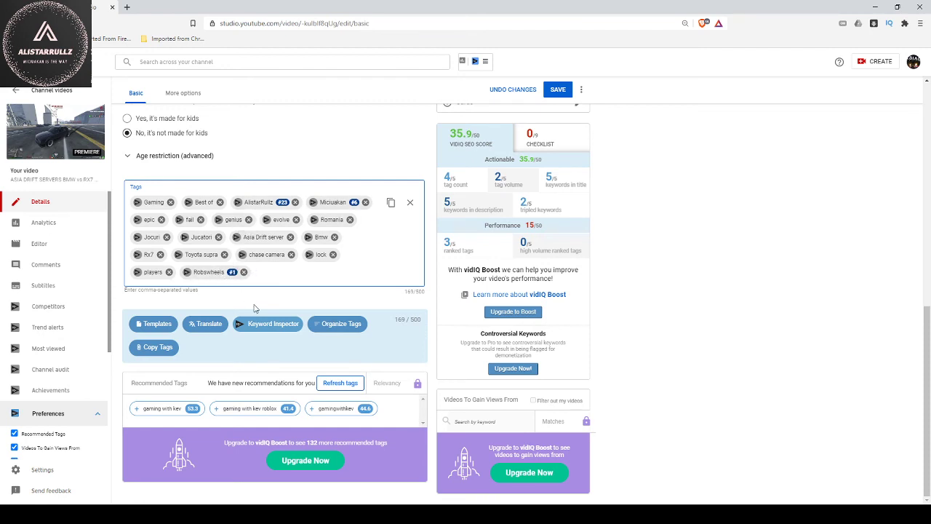
# - Review the title and description for another keyword and add the tag "Asia Drift Servers"
pyautogui.scroll(10, 233, 284)
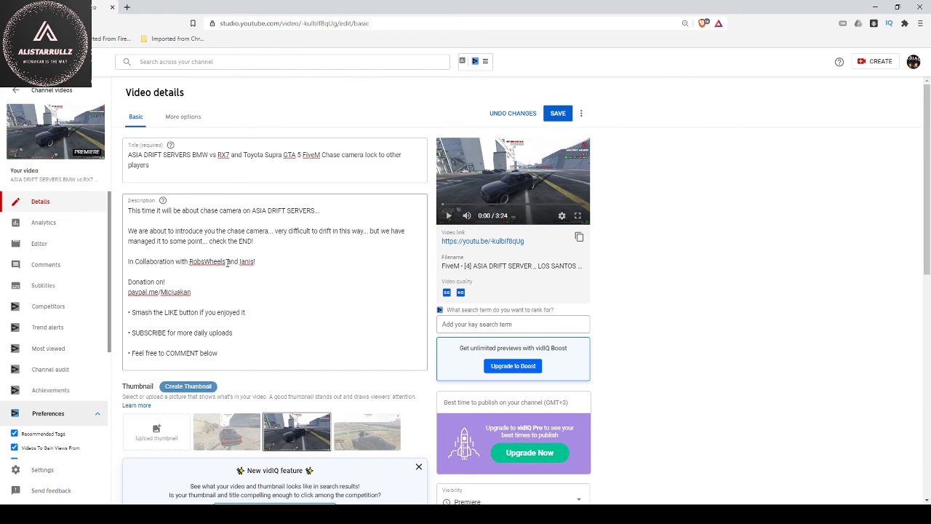
pyautogui.scroll(-10, 227, 264)
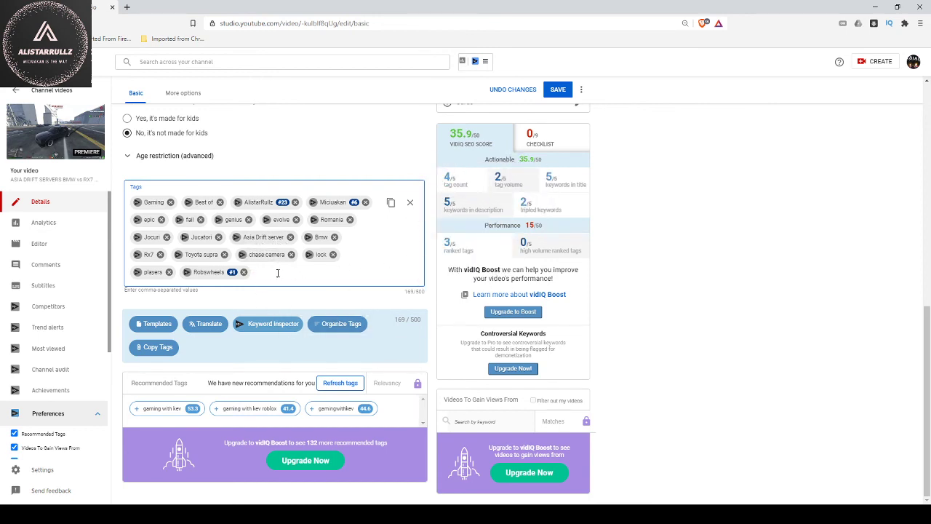
pyautogui.write('Asia Drift Servers')
pyautogui.press('Return')
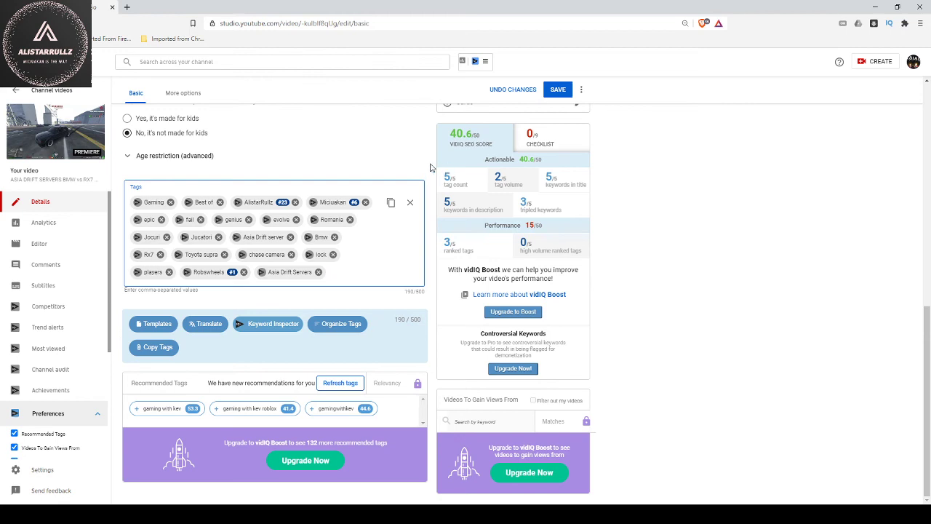
# - Check the tag count score and save the video's updated tags
pyautogui.moveTo(452, 191)
pyautogui.scroll(10, 427, 344)
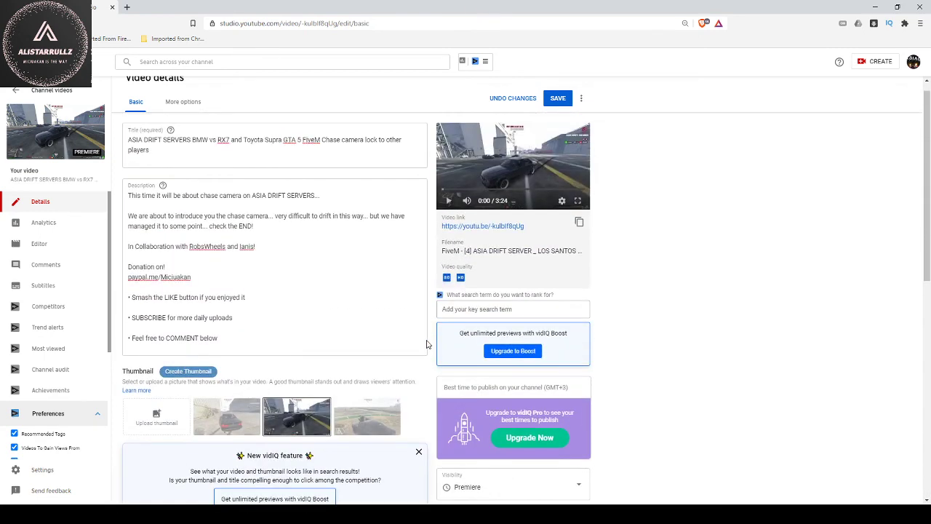
pyautogui.scroll(2, 428, 344)
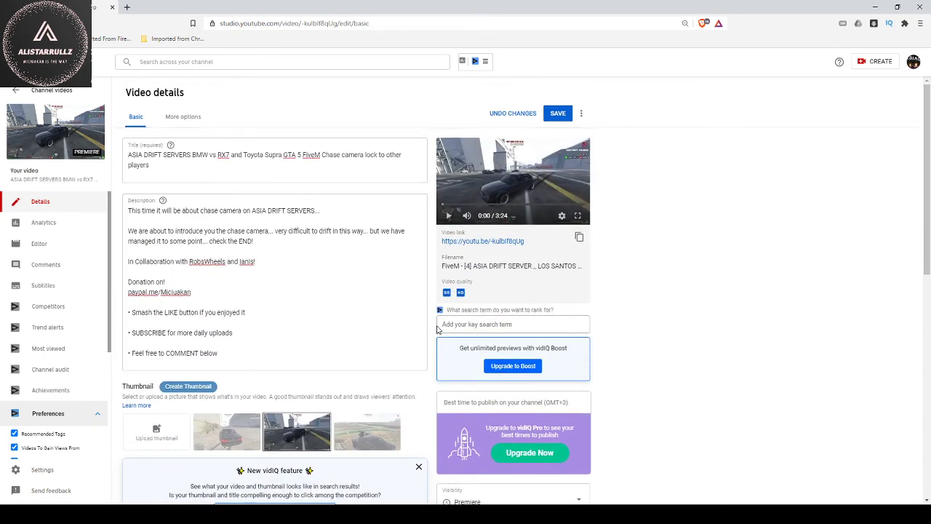
pyautogui.click(558, 112)
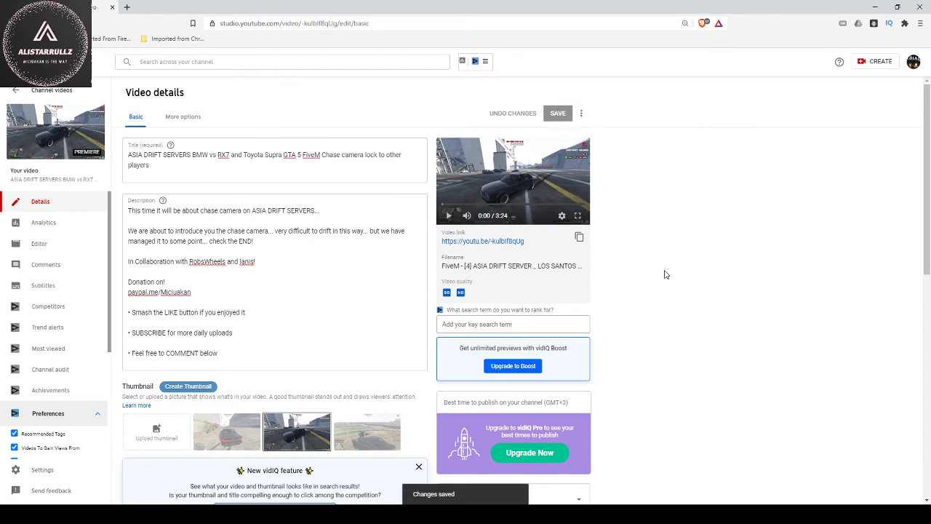
# - Compare the suggested thumbnails by trying the first and third, and return to the middle one
pyautogui.scroll(-2, 640, 273)
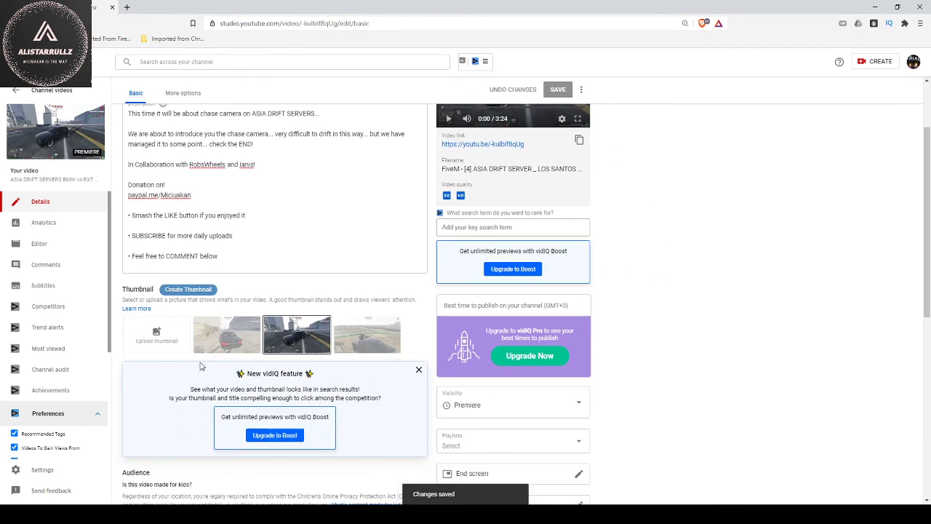
pyautogui.click(225, 341)
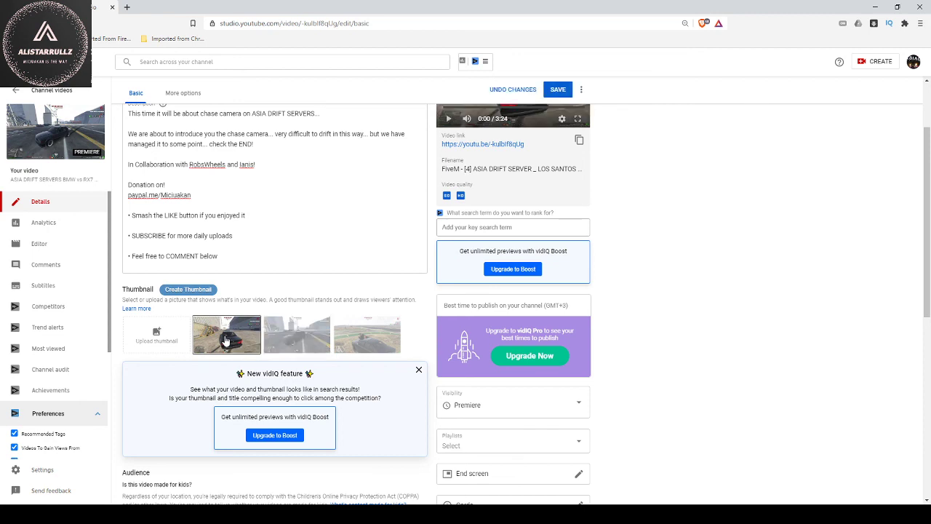
pyautogui.scroll(2, 700, 327)
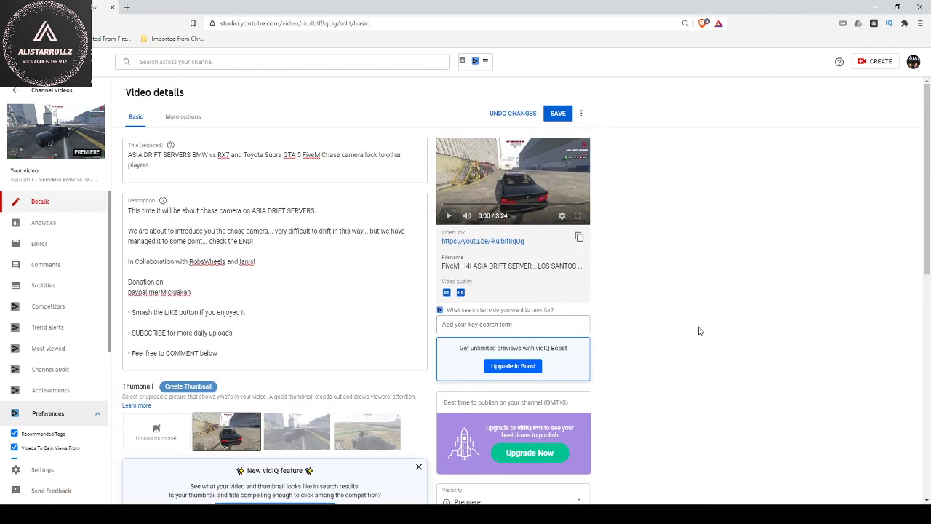
pyautogui.click(365, 432)
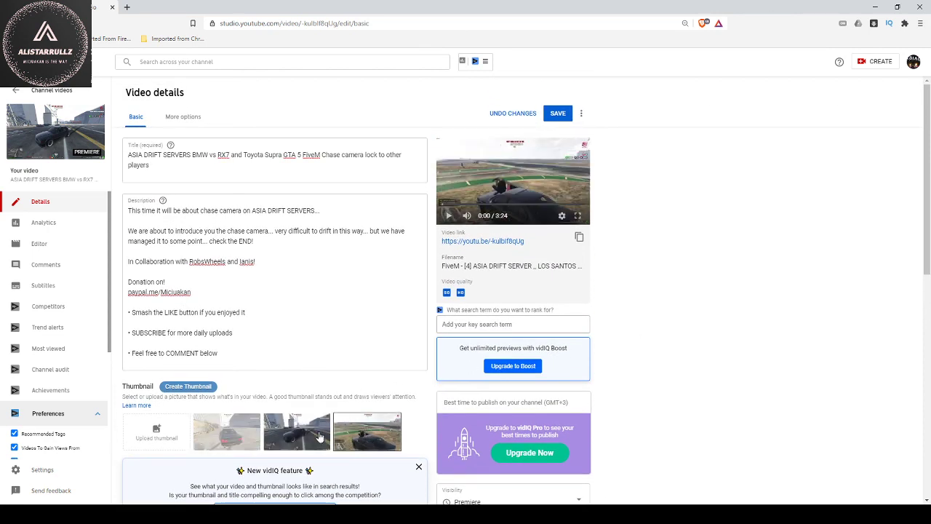
pyautogui.click(293, 435)
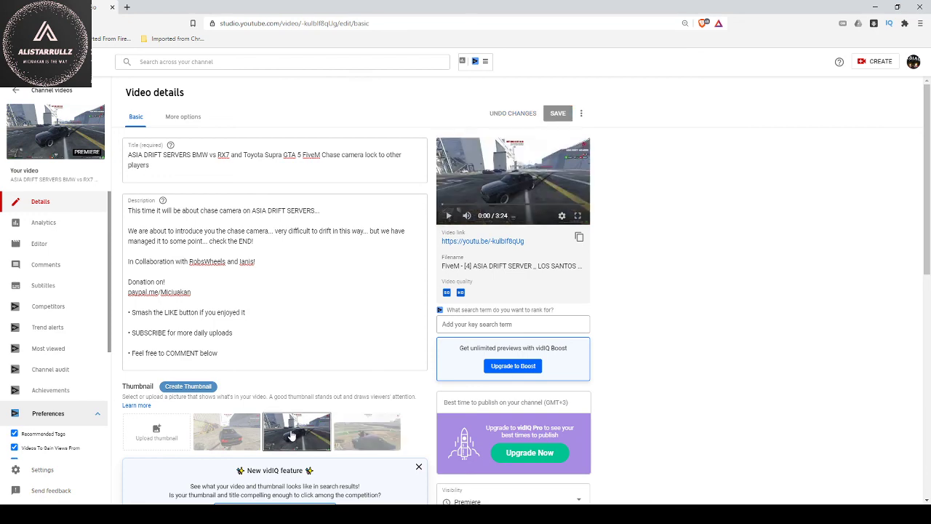
# - Set the video's thumbnail to the first suggested image, showing the black car from behind, and save the changes
pyautogui.click(253, 435)
pyautogui.scroll(-10, 676, 290)
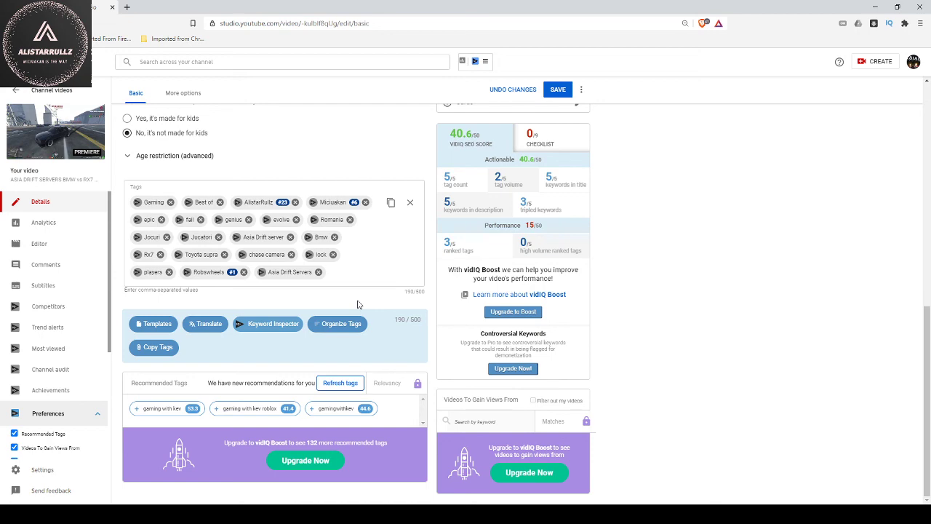
pyautogui.scroll(2, 358, 304)
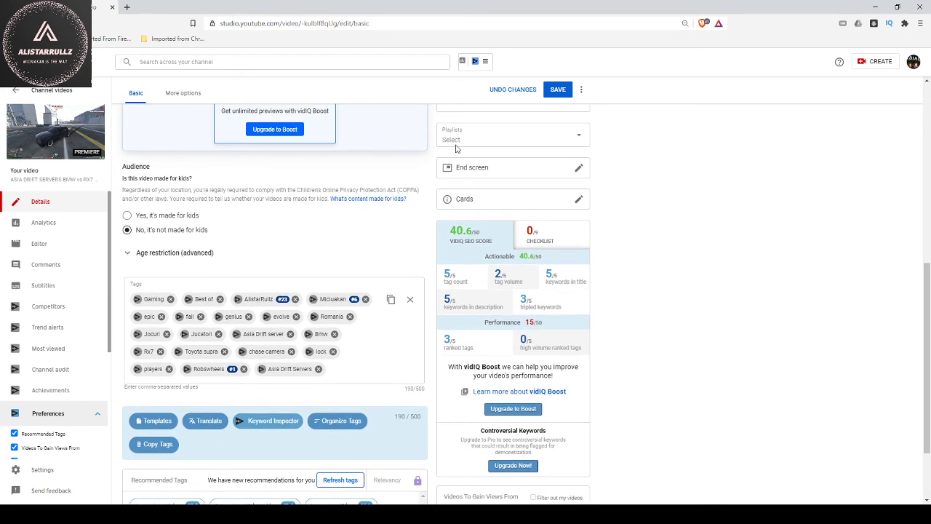
pyautogui.click(558, 90)
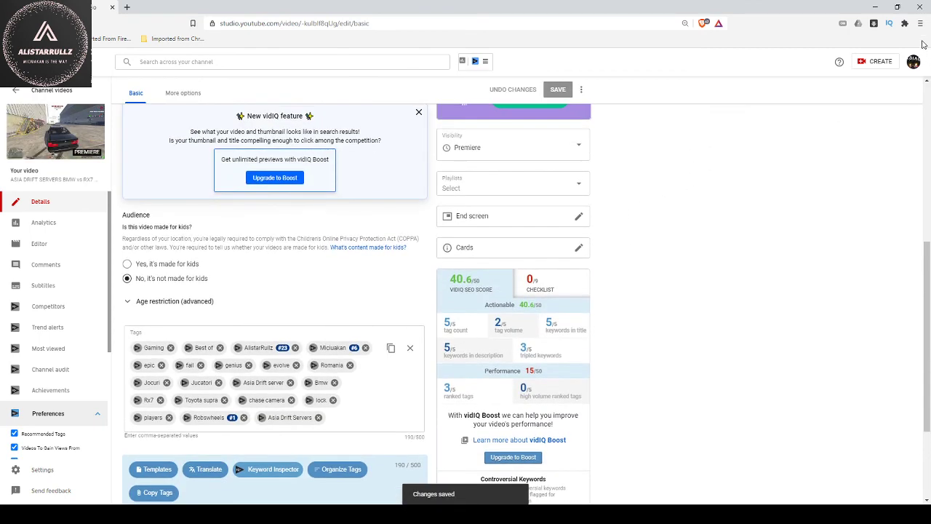
# - Go to the channel's public page and open its About information
pyautogui.click(913, 61)
pyautogui.click(818, 117)
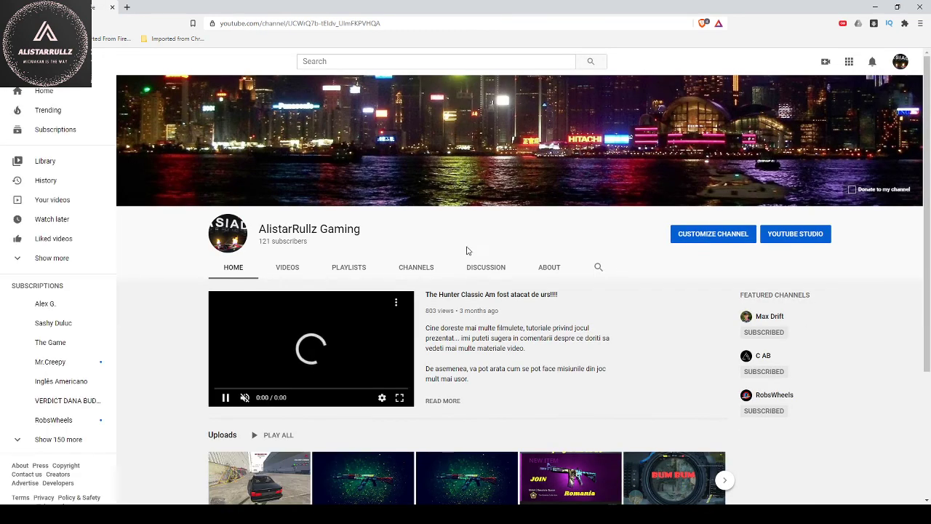
pyautogui.click(548, 268)
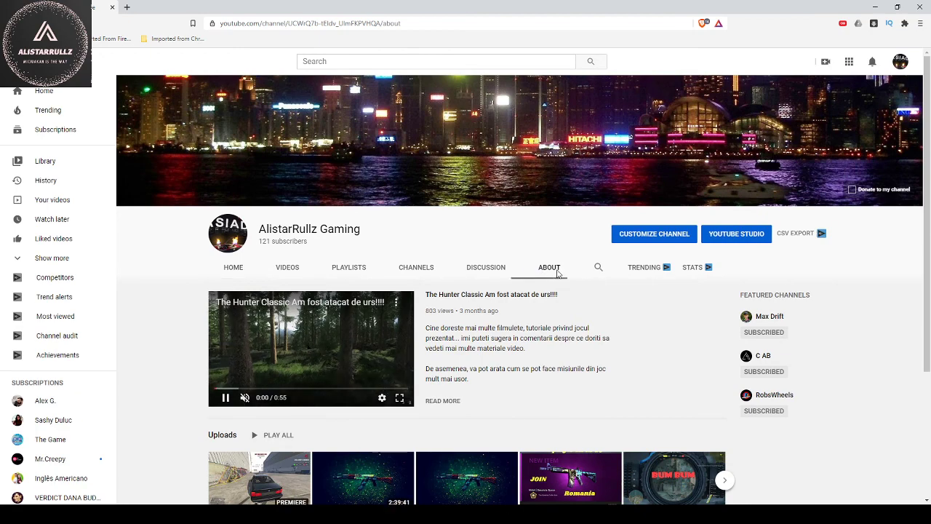
# - Examine the channel's About description, including the PC specifications, the games played, and the contact details and links
pyautogui.scroll(-2, 352, 293)
pyautogui.scroll(-3, 352, 293)
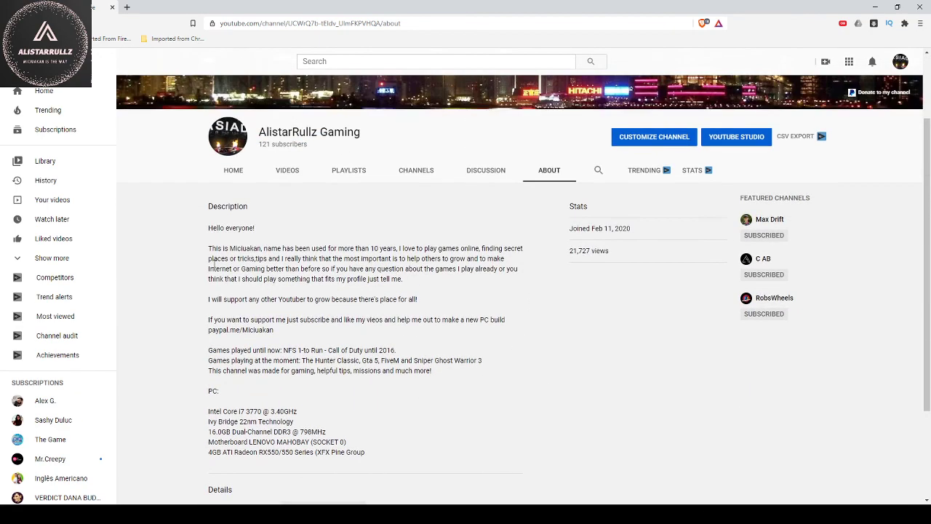
pyautogui.scroll(2, 216, 258)
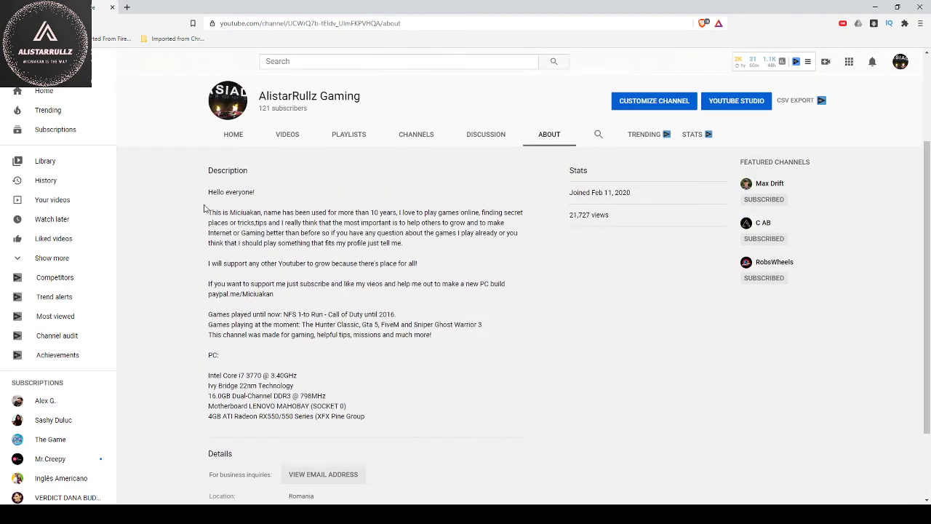
pyautogui.scroll(-2, 208, 200)
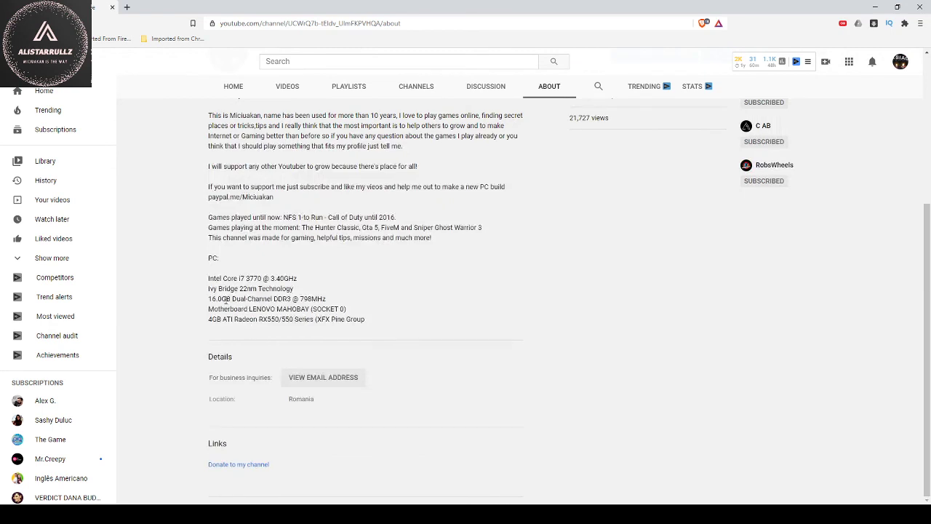
pyautogui.tripleClick(207, 276)
pyautogui.click(208, 276)
pyautogui.doubleClick(350, 322)
pyautogui.click(350, 323)
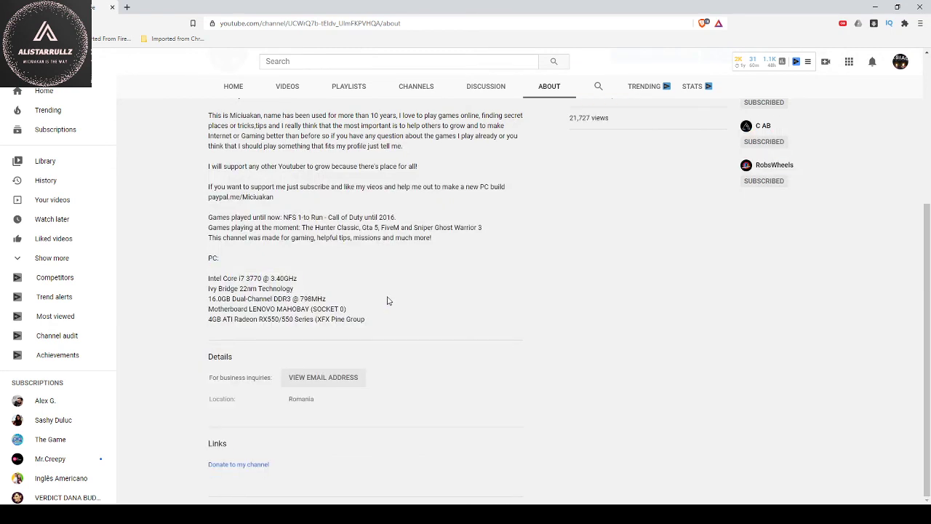
pyautogui.tripleClick(178, 223)
pyautogui.click(323, 209)
pyautogui.scroll(2, 293, 179)
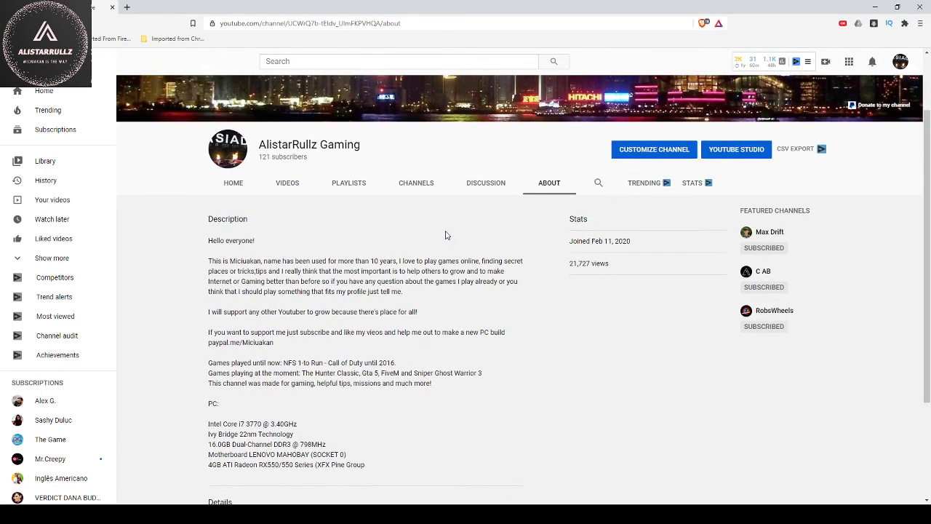